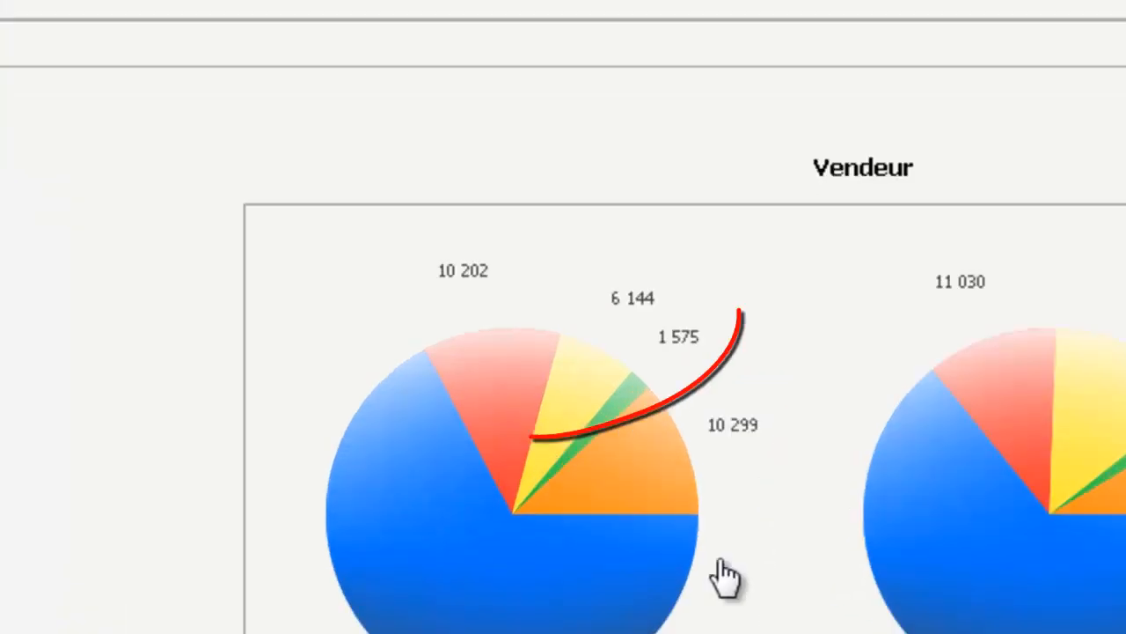
Step: Inspect the salespeople's values and category percentages in the profit and units-sold pie charts
mouse_move(463, 422)
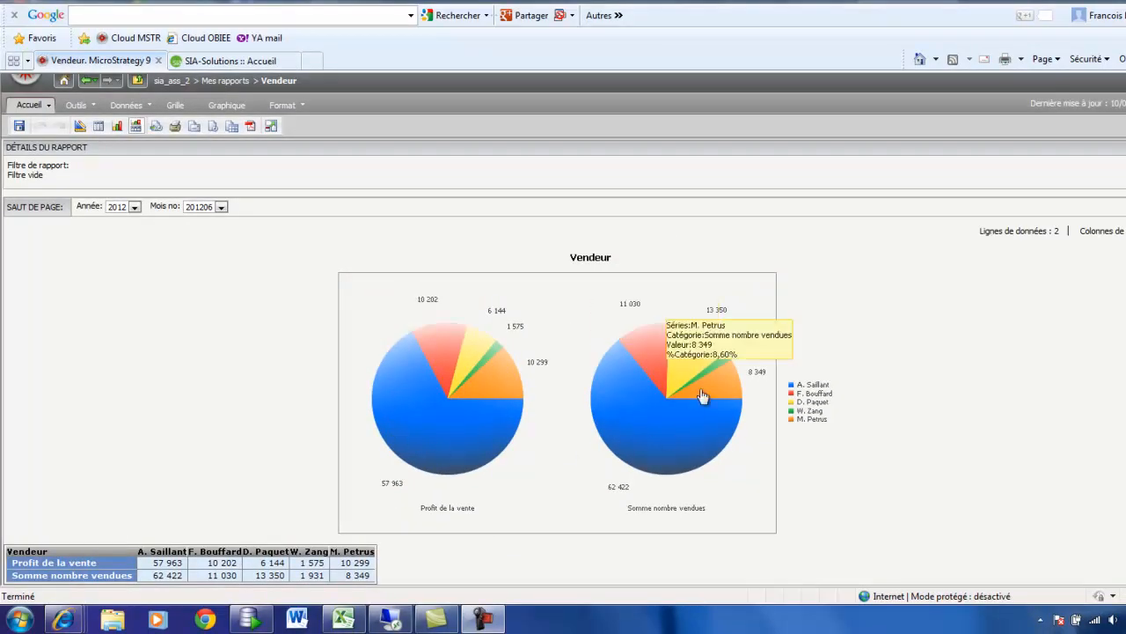
mouse_move(693, 348)
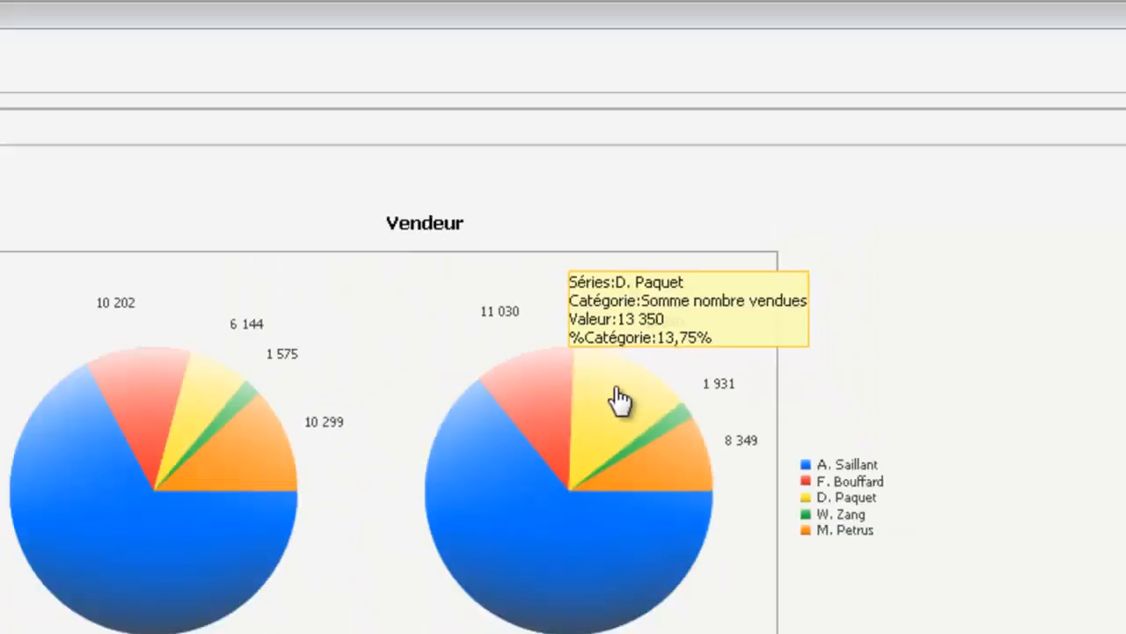
mouse_move(211, 392)
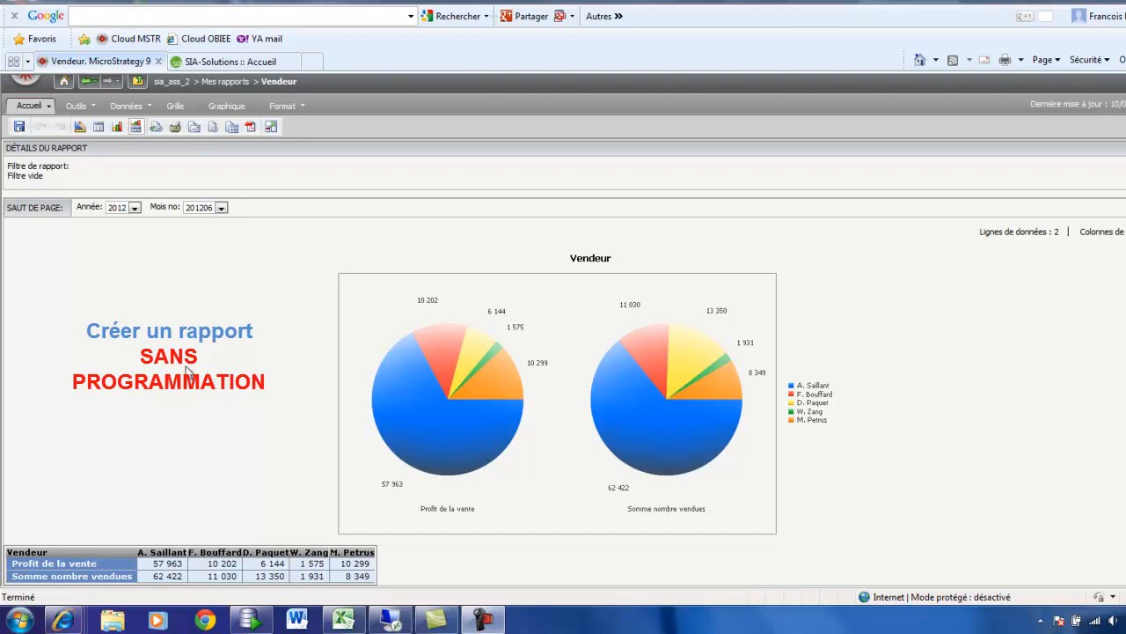
Step: Create a blank report from the Mes rapports folder, opened in design mode
left_click(79, 125)
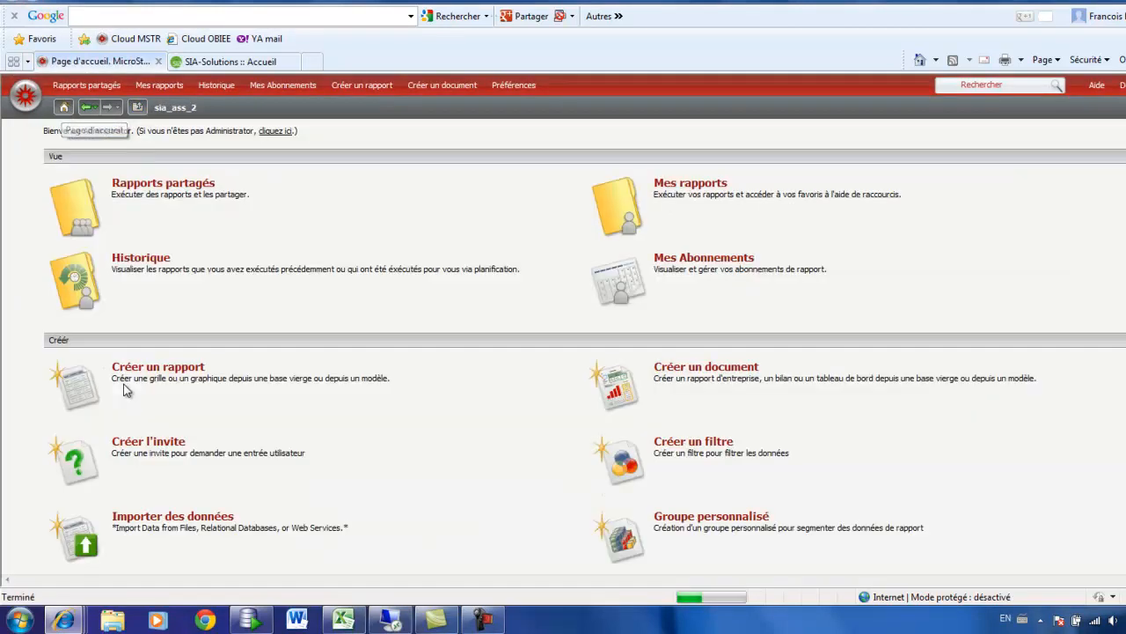
left_click(619, 205)
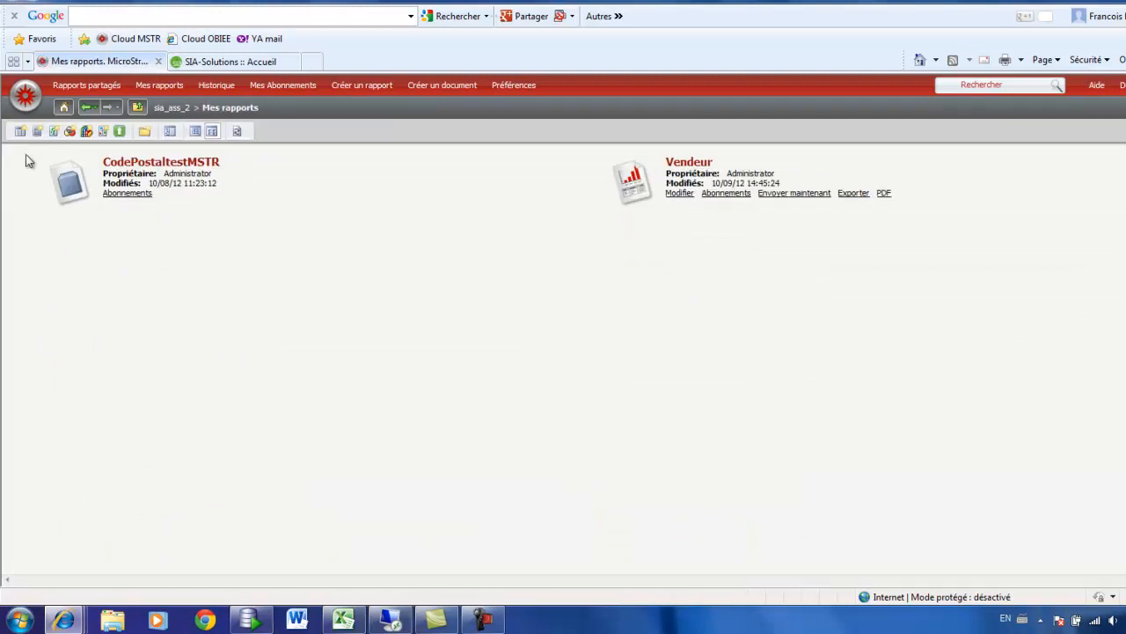
left_click(20, 131)
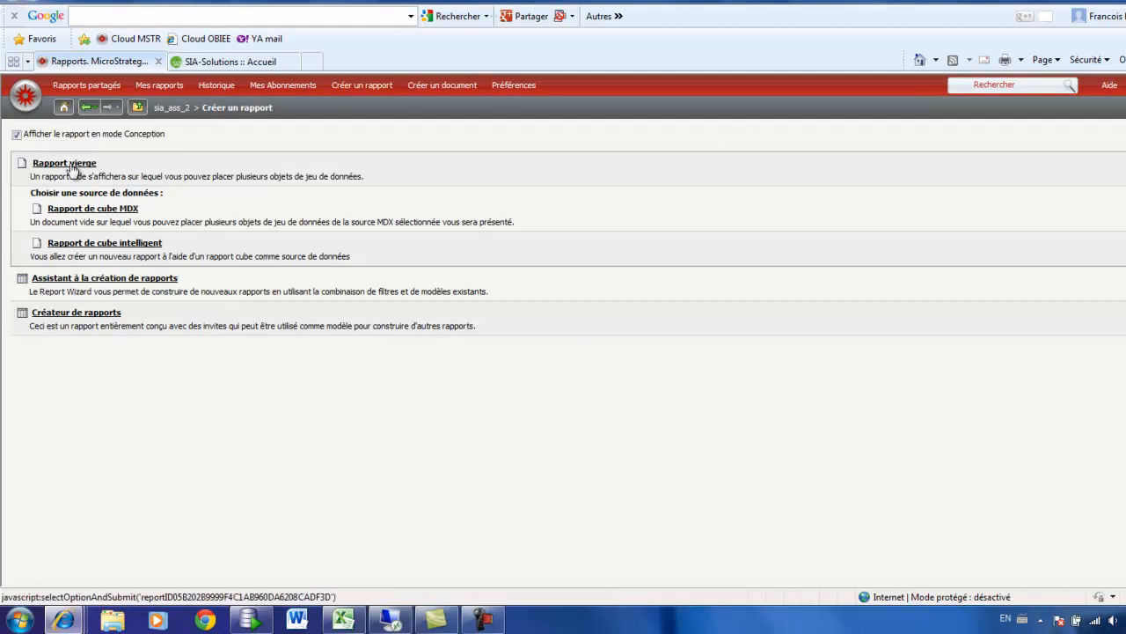
left_click(77, 171)
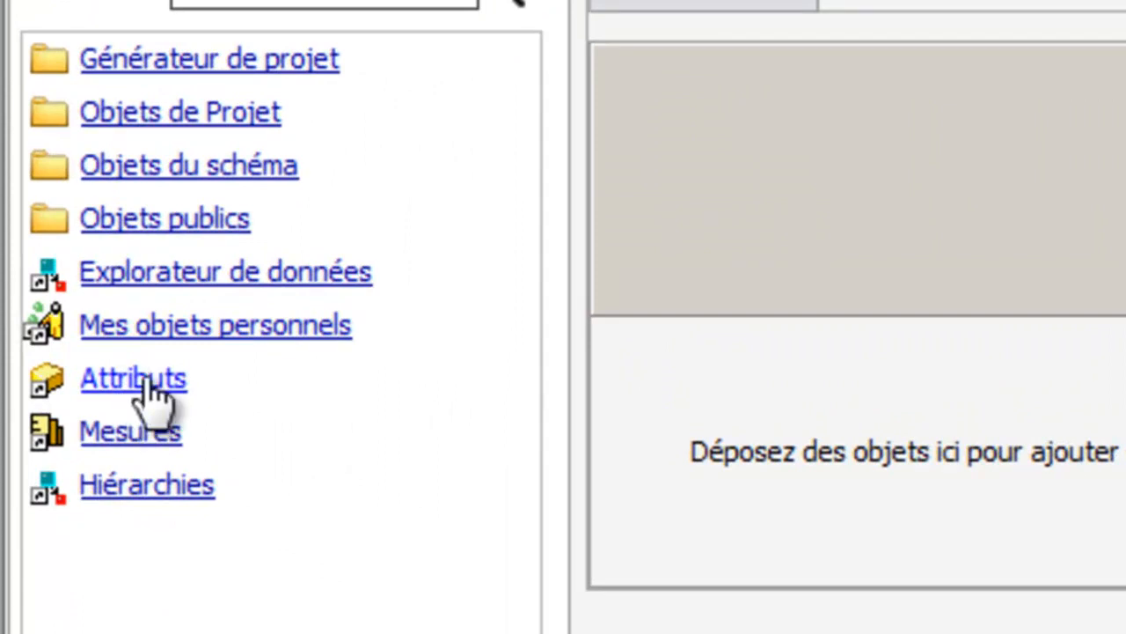
Step: From the Attributs, place Vendeur in the report's columns, Année in the page-by area and Mois no in the rows
left_click(146, 380)
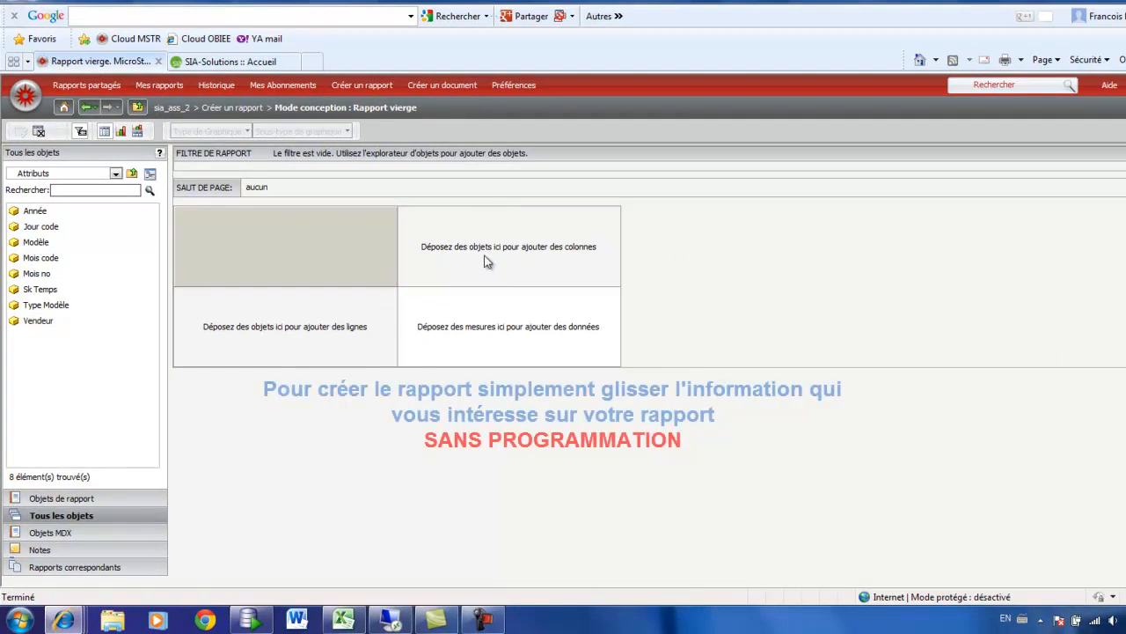
left_click_drag(32, 322, 525, 273)
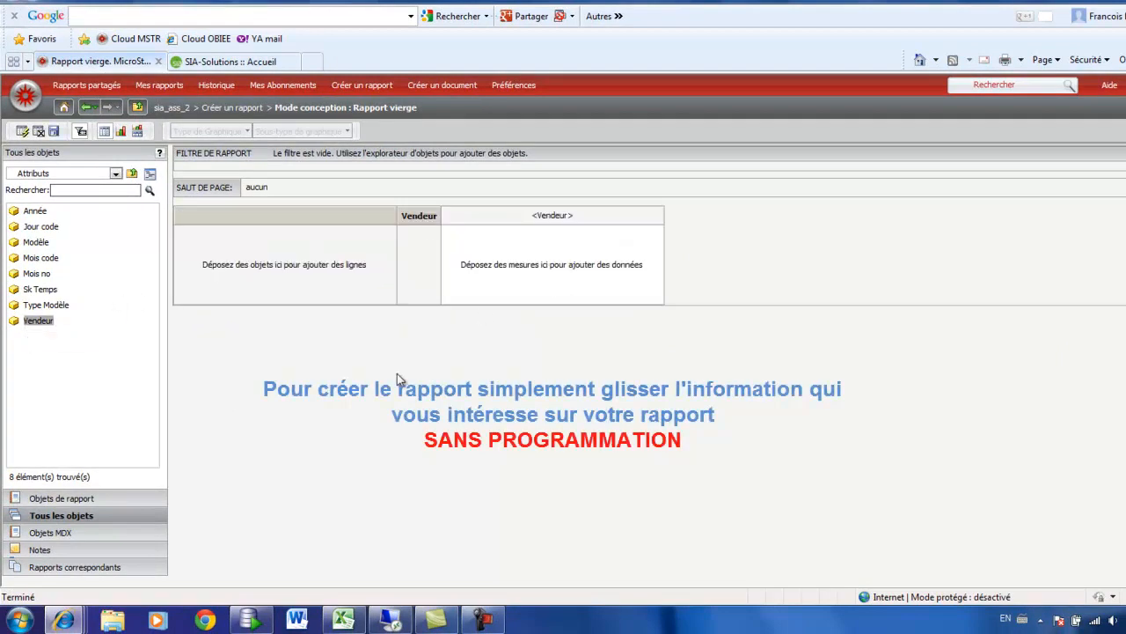
left_click(32, 214)
left_click_drag(29, 216, 264, 194)
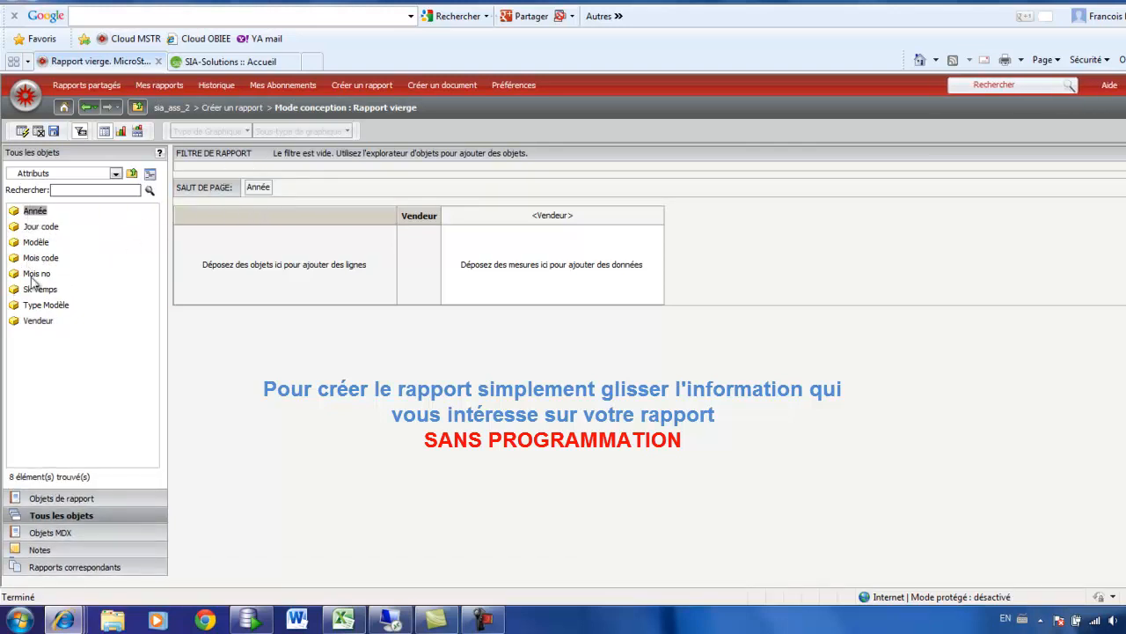
left_click_drag(35, 274, 269, 279)
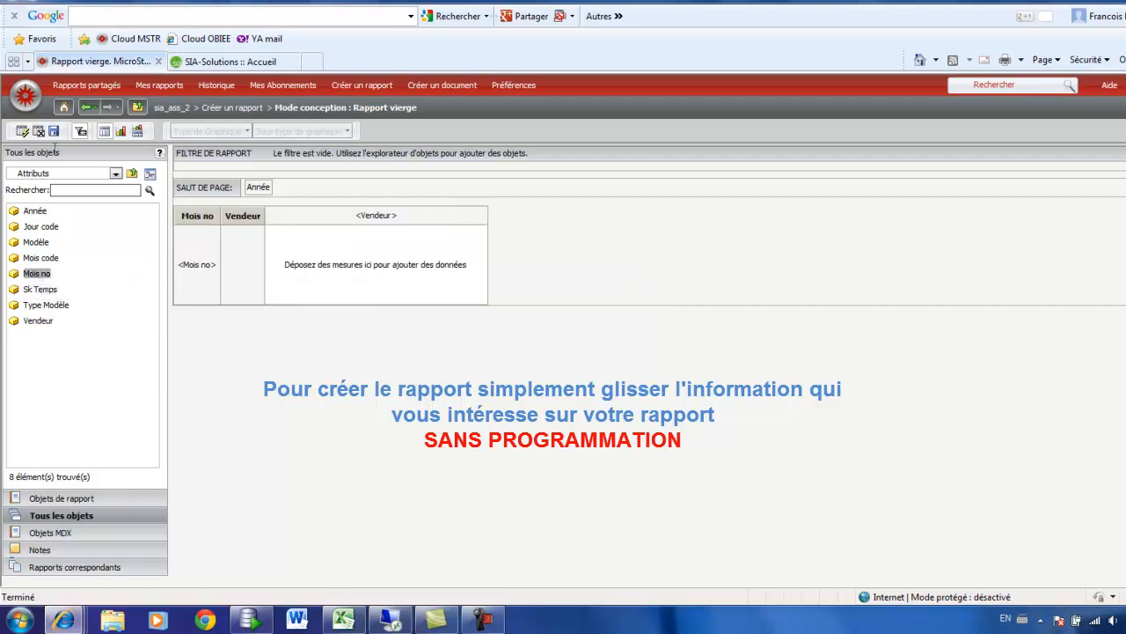
Step: Run the report and choose year 2010 to check the grid layout
left_click(22, 131)
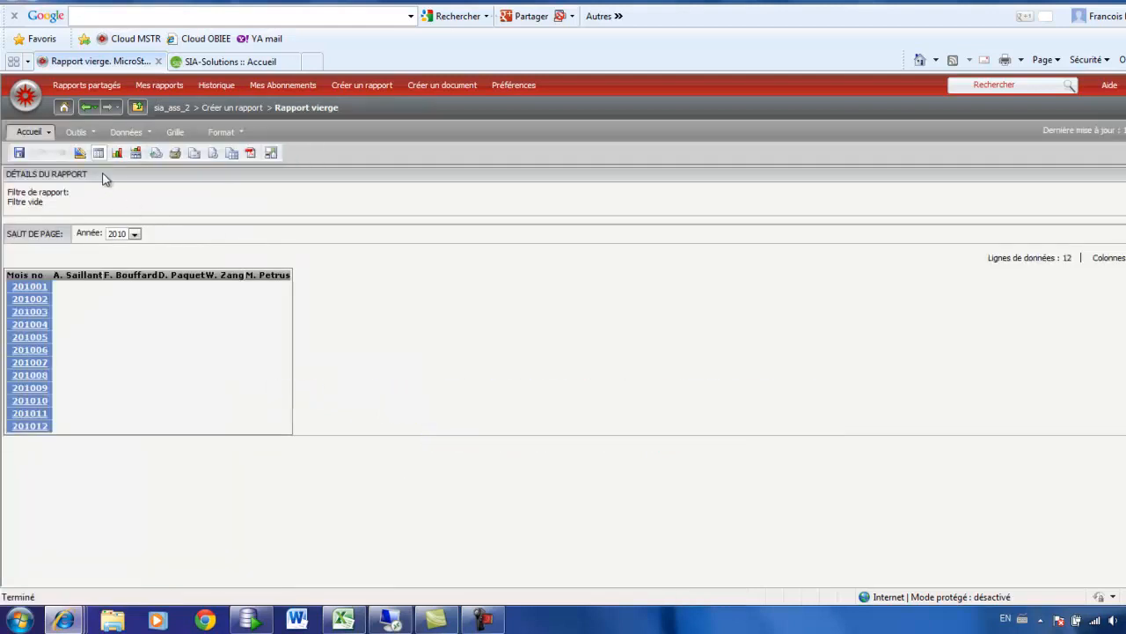
left_click(135, 234)
left_click(112, 246)
Step: Return to design mode, add the measure Somme nombre vendues to the data area and run the report
left_click(78, 153)
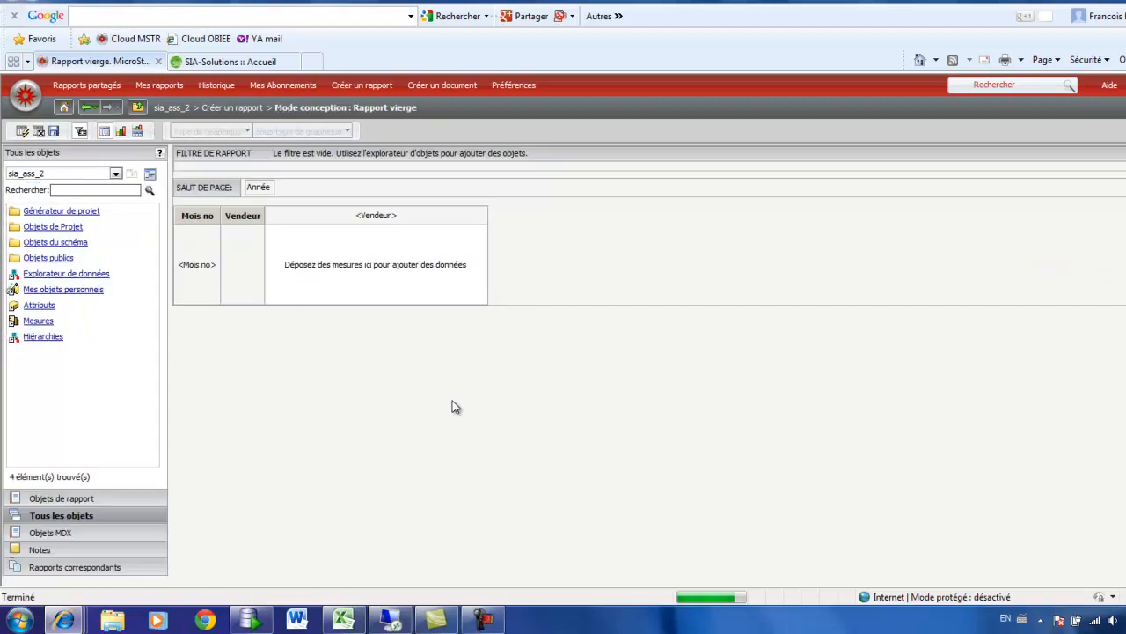
left_click(39, 321)
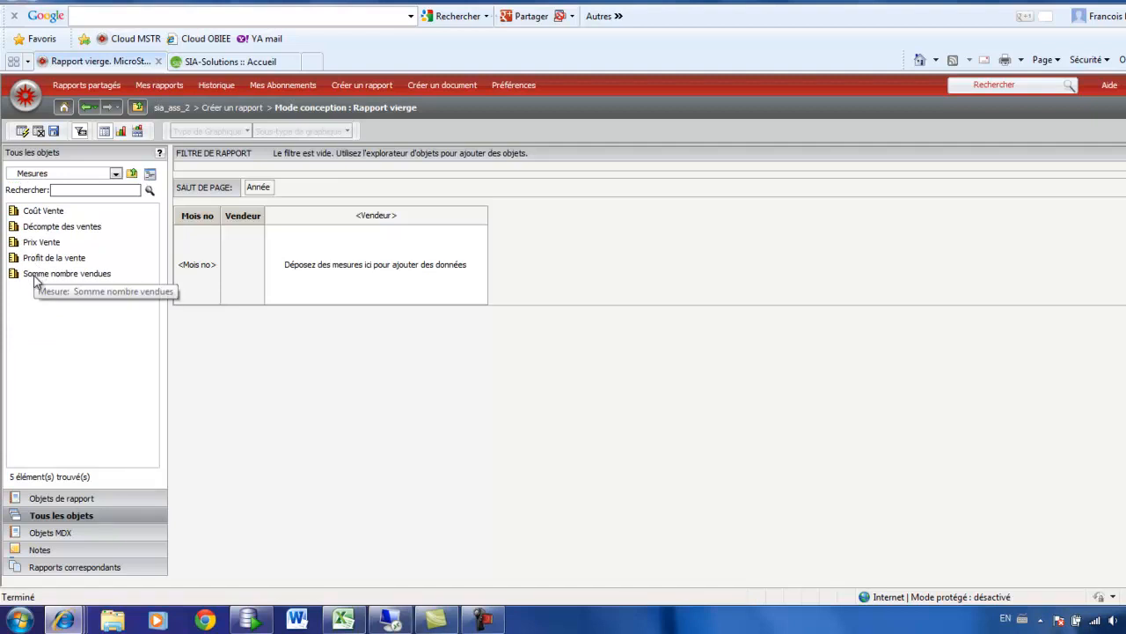
left_click(35, 280)
left_click_drag(35, 279, 374, 266)
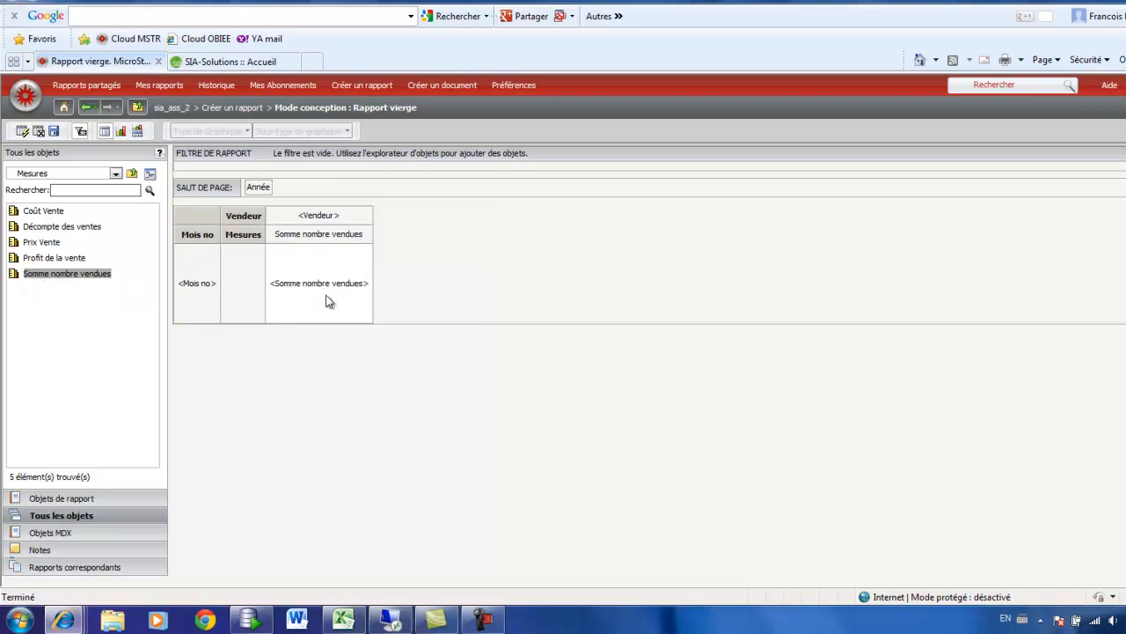
left_click(24, 132)
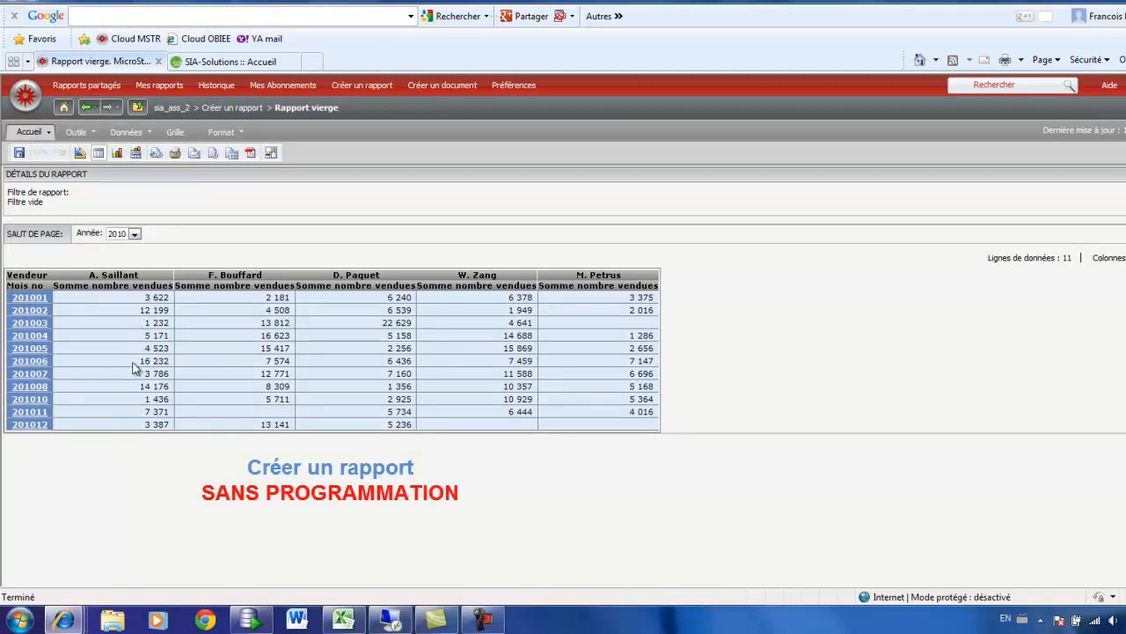
Step: Set Année to 2012 and display the report as a graph together with its grid
left_click(137, 236)
left_click(121, 266)
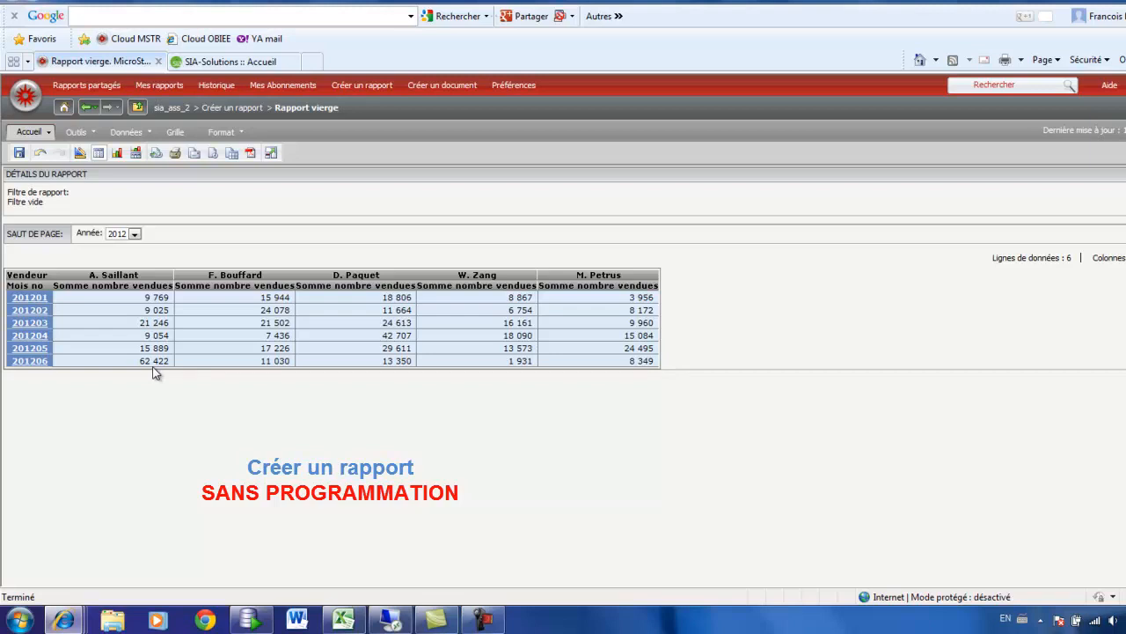
left_click(135, 154)
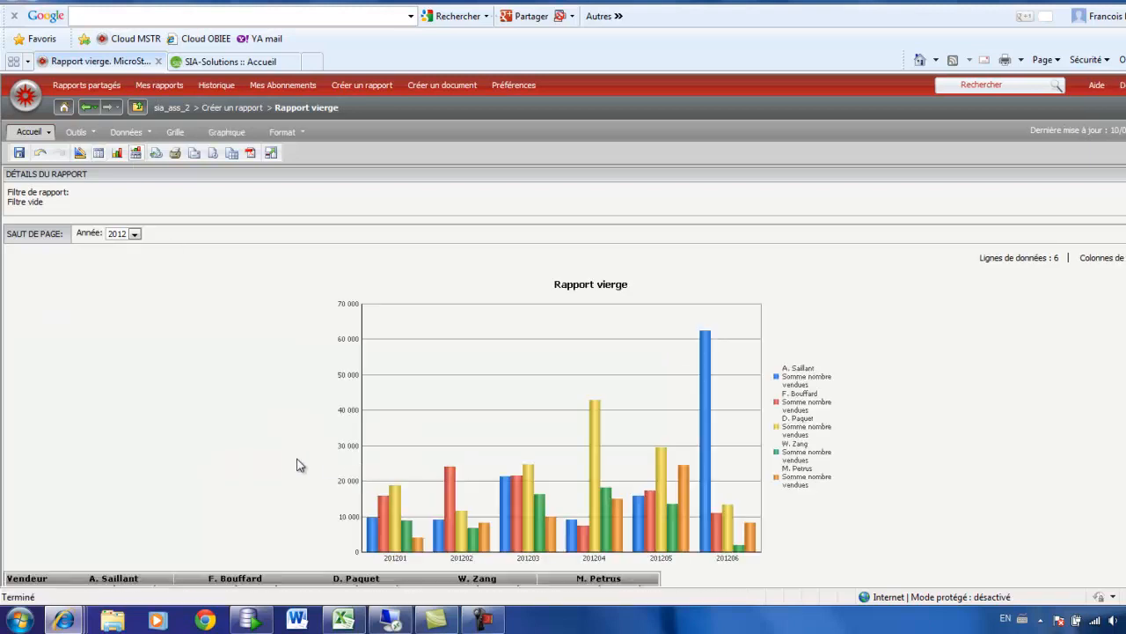
scroll(296, 465, "down", 2)
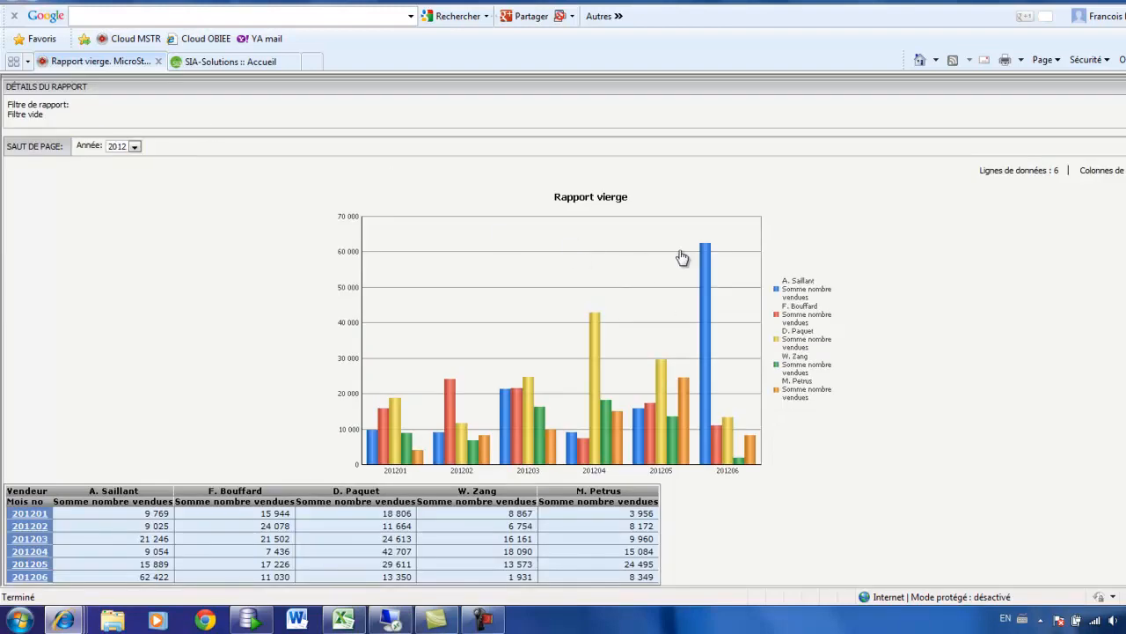
mouse_move(707, 258)
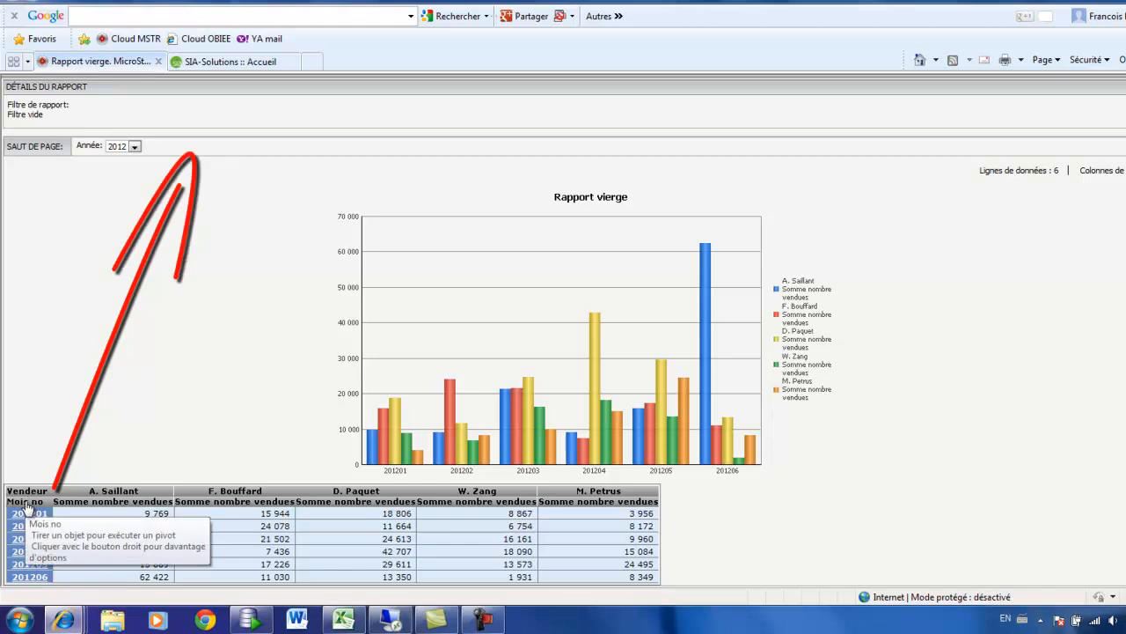
Step: Pivot Mois no from the rows to the page-by area and select month 201206
left_click_drag(27, 507, 151, 150)
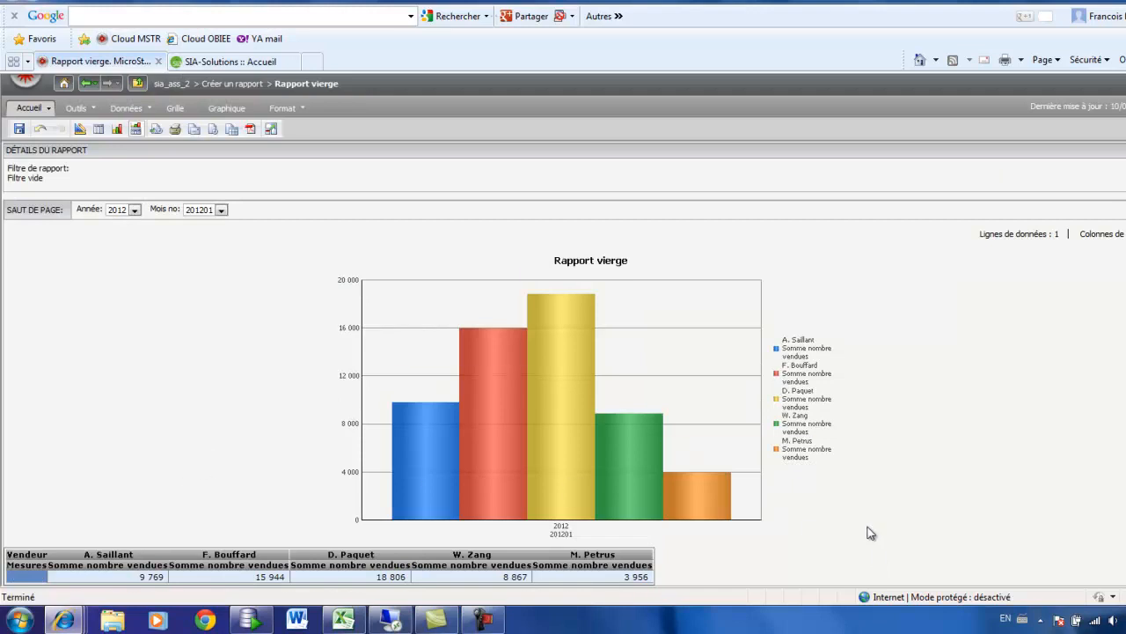
left_click(220, 211)
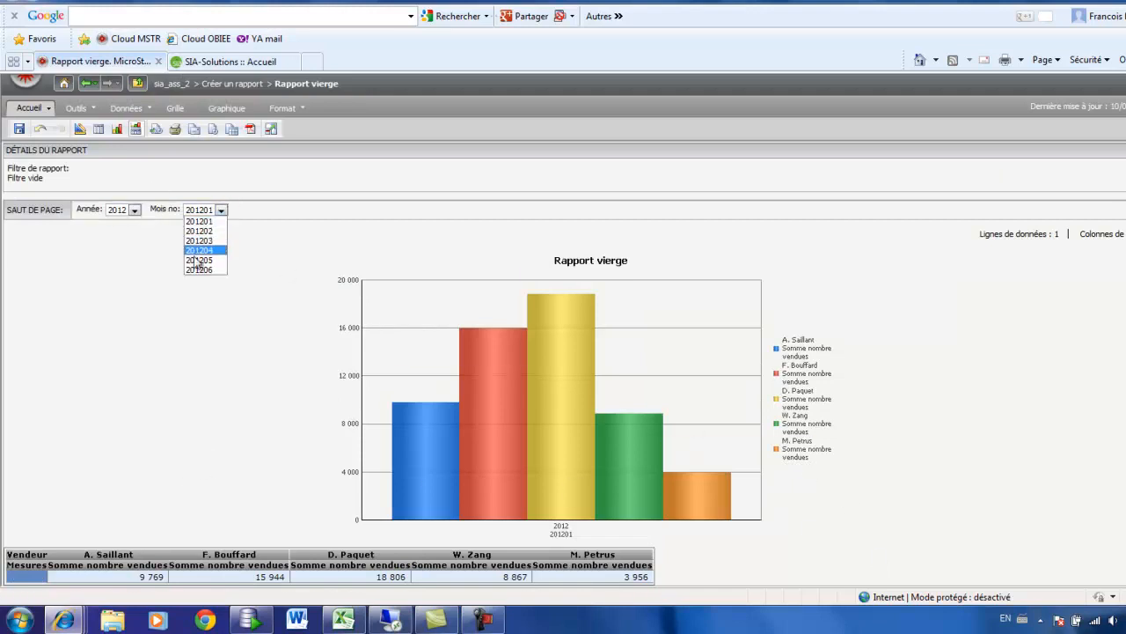
left_click(193, 271)
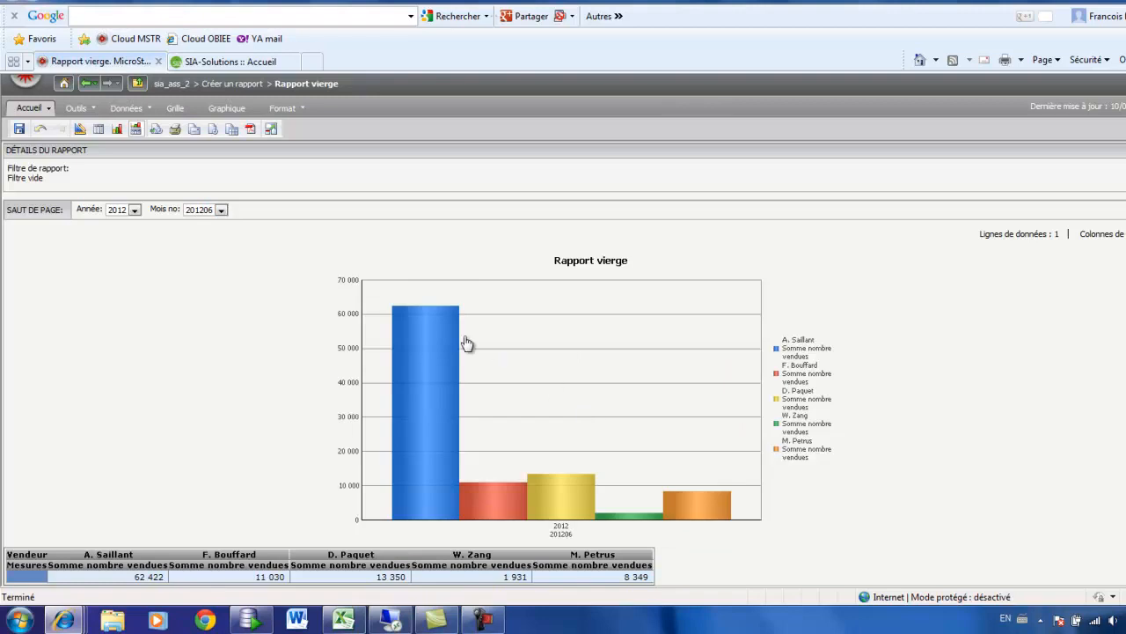
mouse_move(423, 332)
Step: Change the graph type from vertical bars to a pie chart (Secteur)
left_click(227, 108)
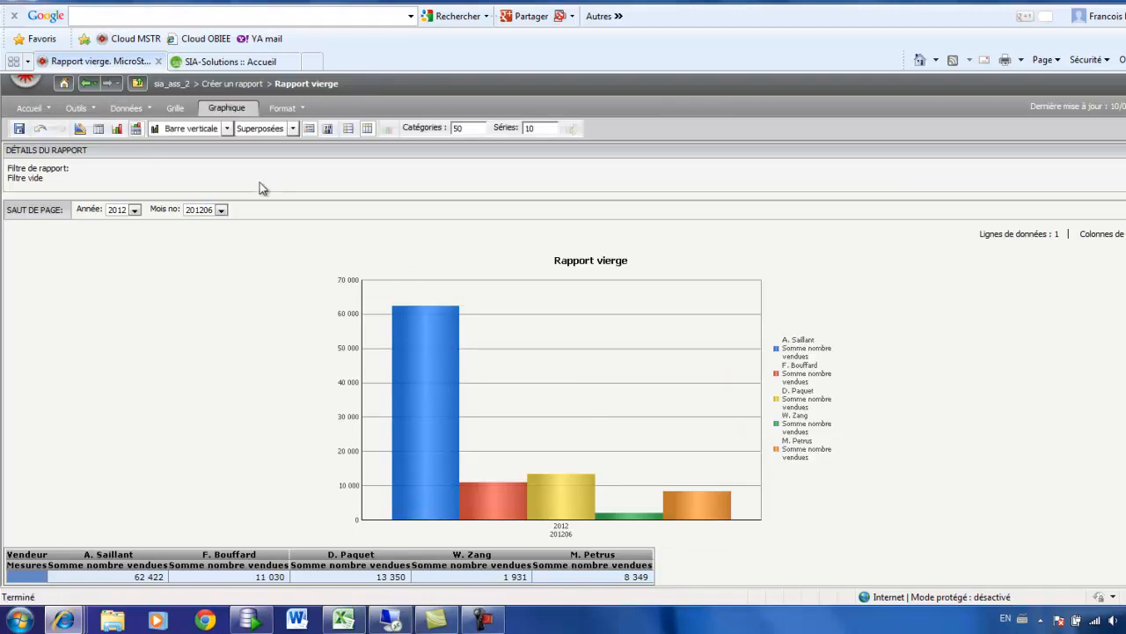
left_click(227, 128)
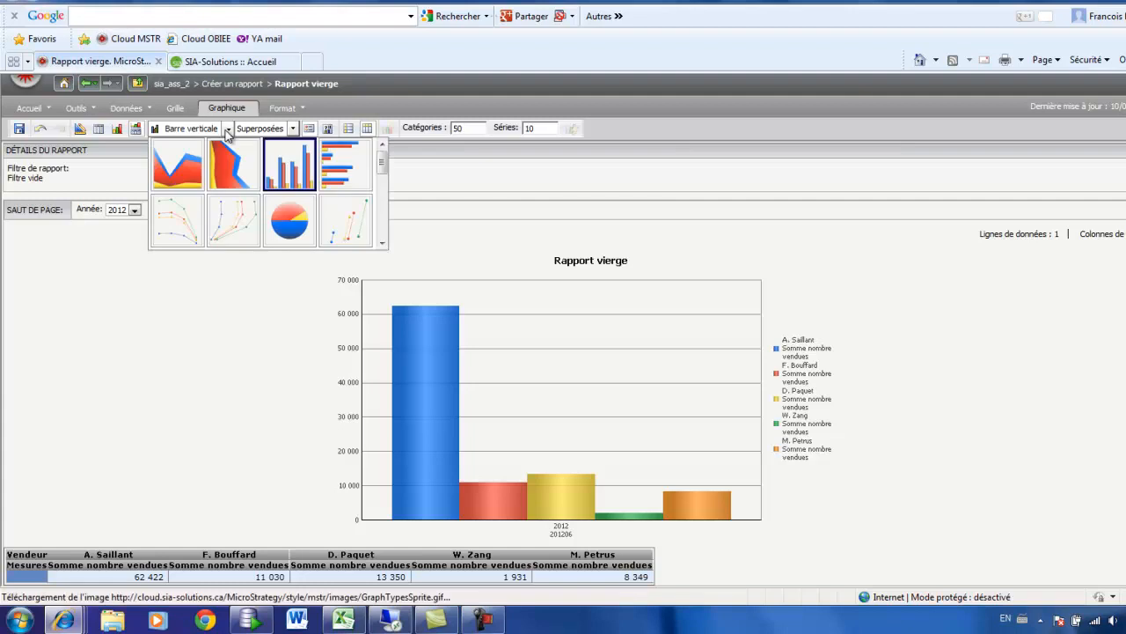
left_click(291, 221)
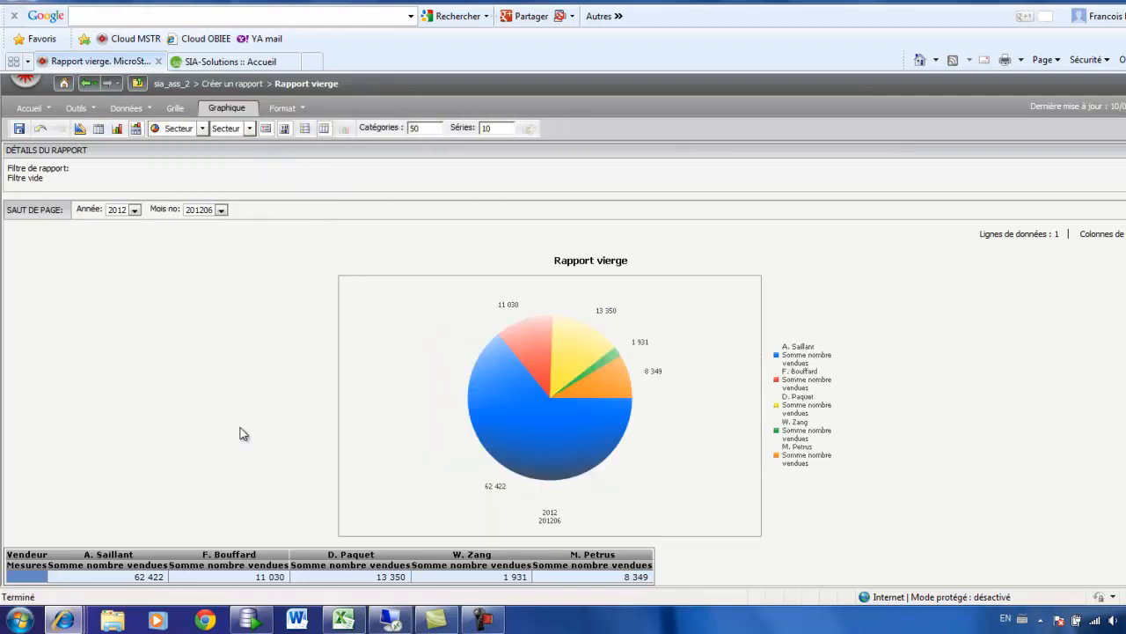
mouse_move(507, 432)
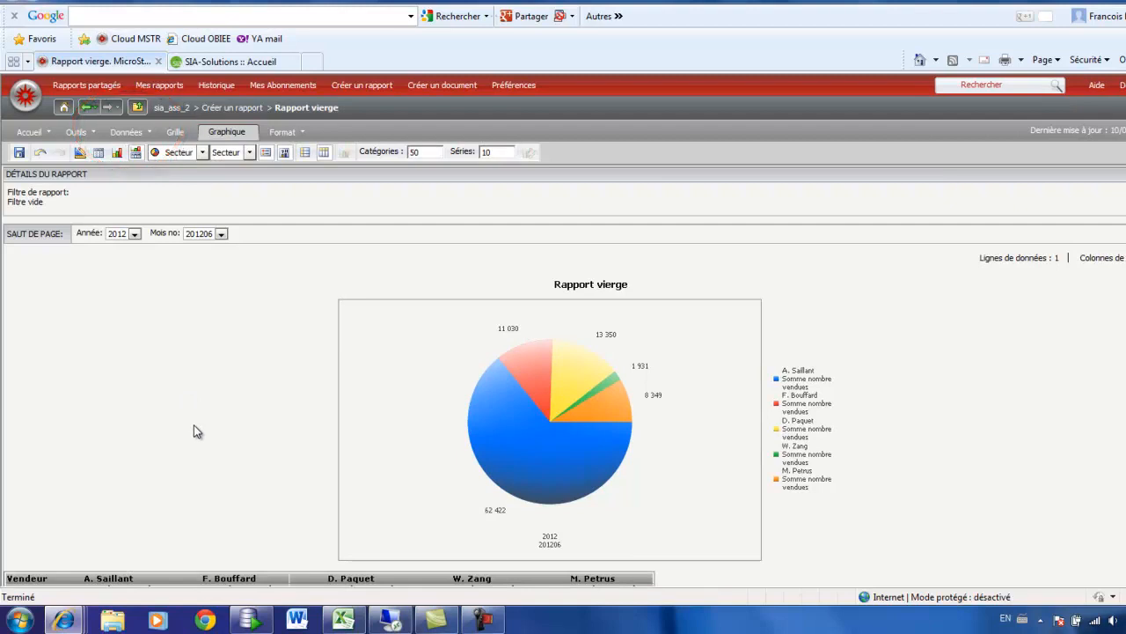
Step: Save the report as Vendeur in Mes rapports, replacing the existing one, and run the saved report
scroll(194, 425, "down", 1)
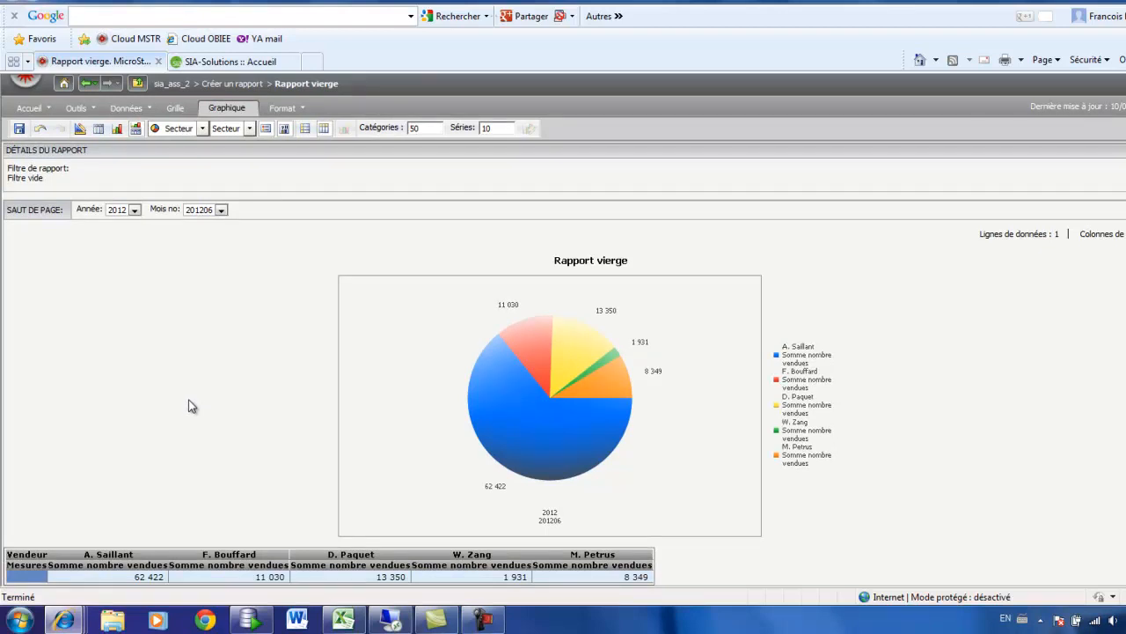
left_click(19, 128)
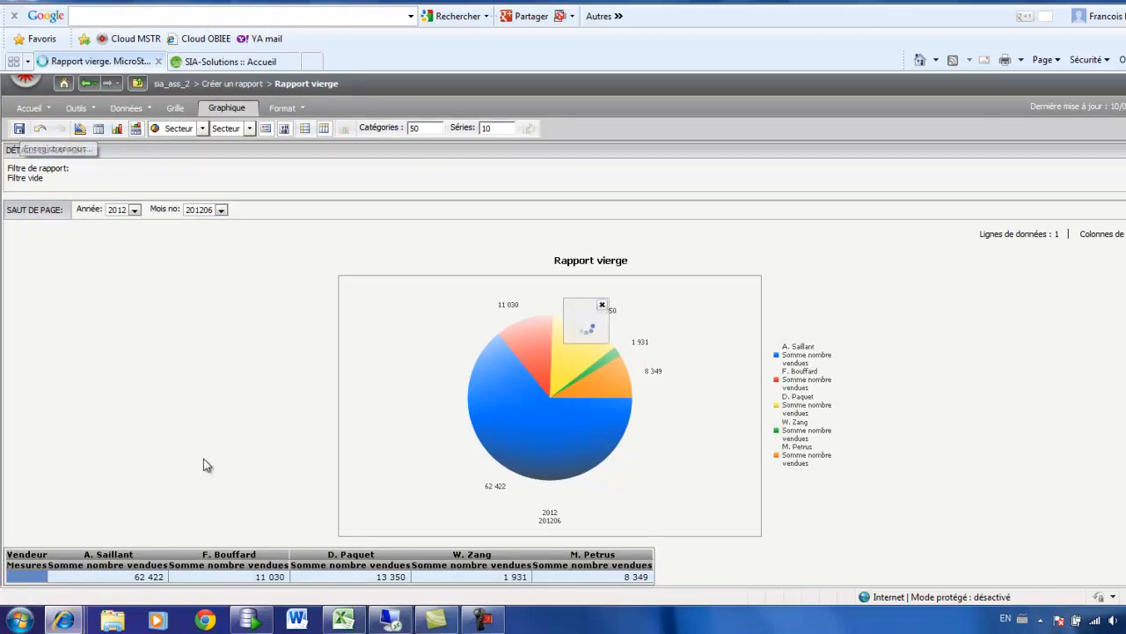
left_click(467, 221)
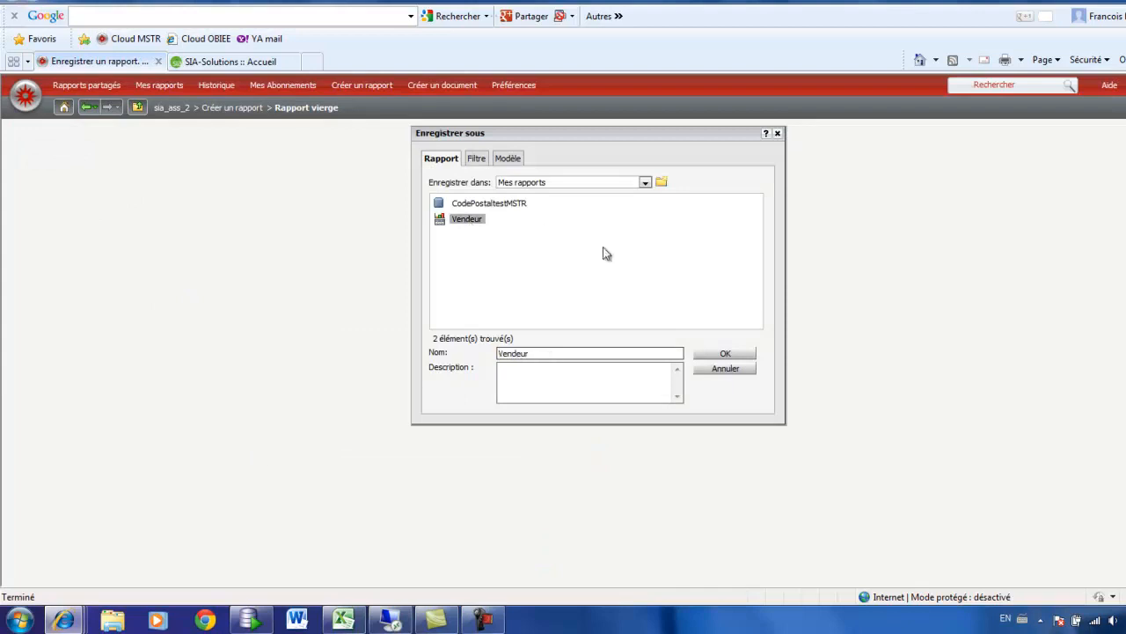
left_click(717, 354)
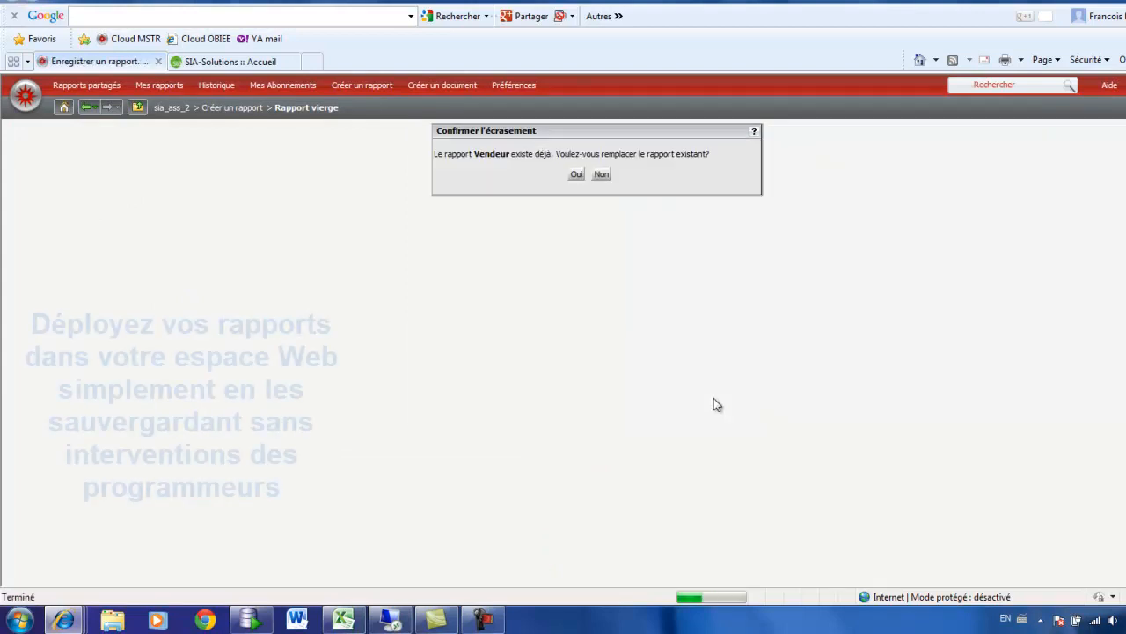
left_click(577, 174)
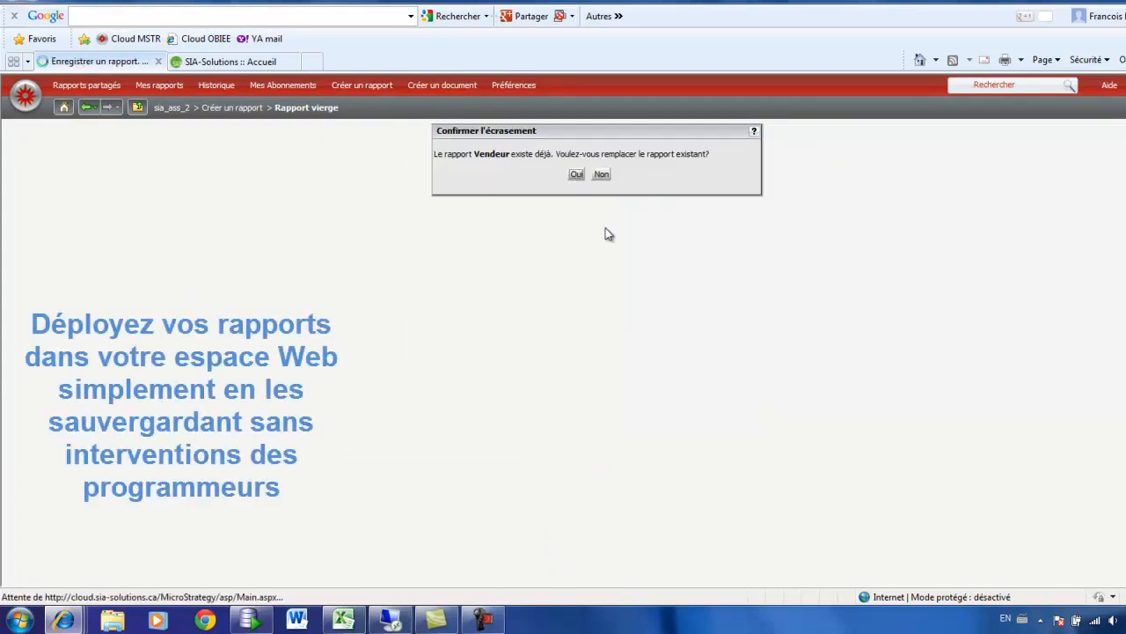
left_click(668, 171)
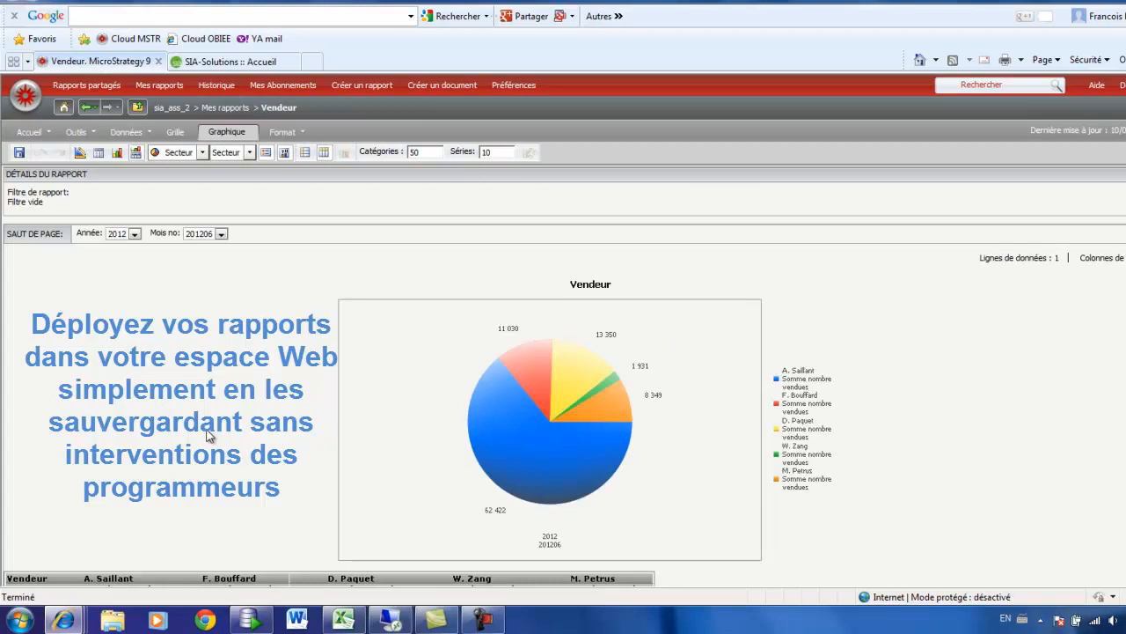
Step: Open the saved Vendeur report in design mode
scroll(209, 436, "down", 1)
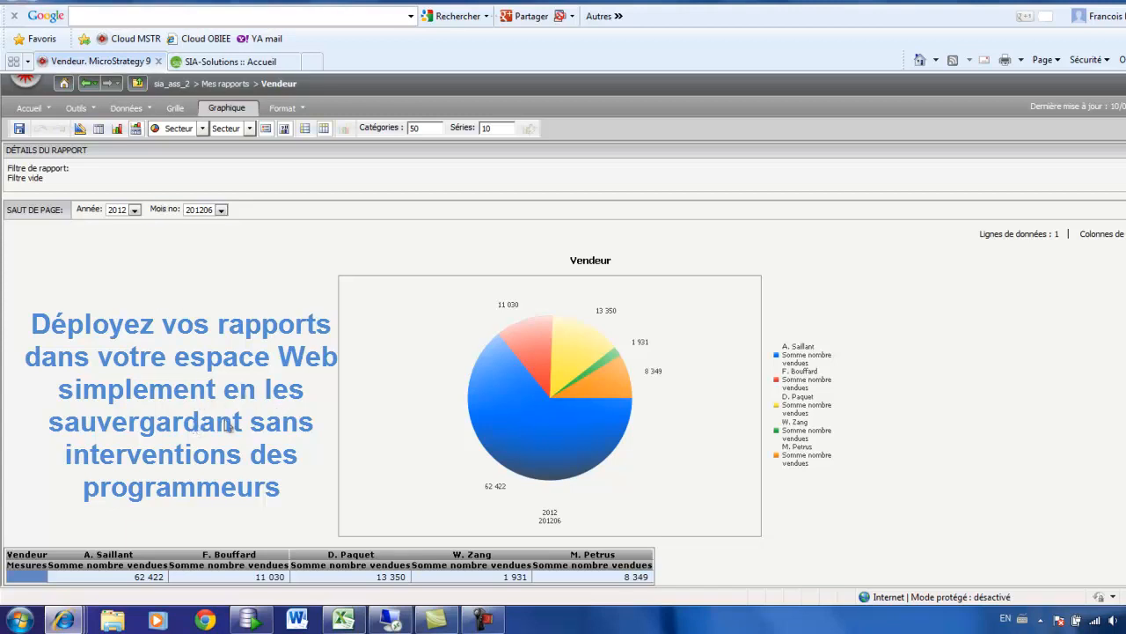
mouse_move(606, 423)
left_click(79, 129)
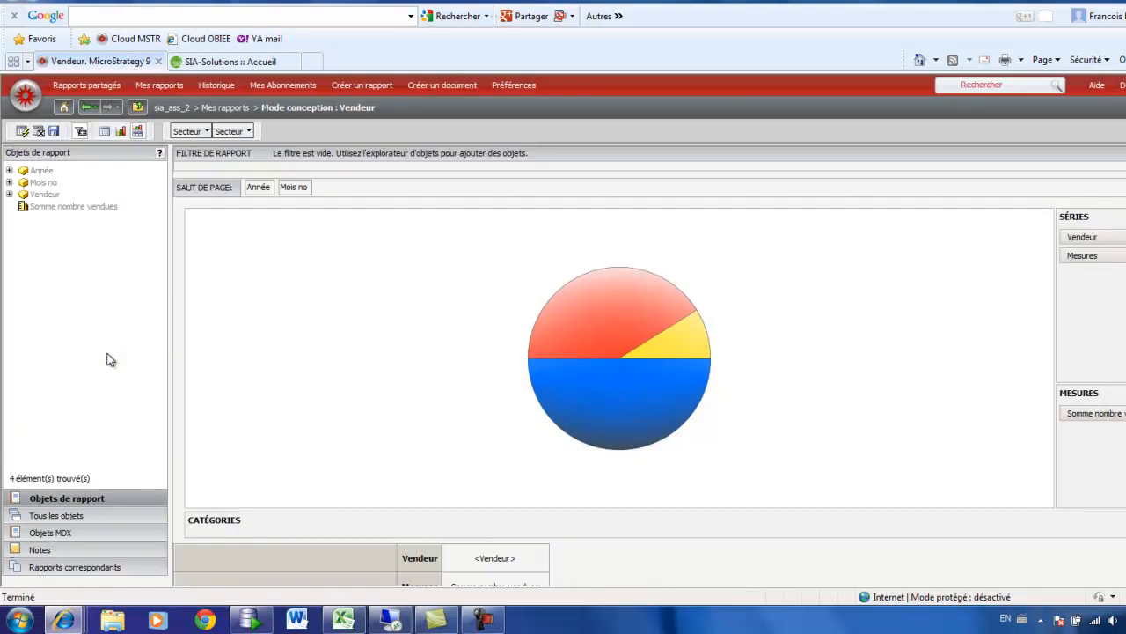
Step: Add the Profit de la vente measure to the report's Mesures and run the report
left_click(56, 517)
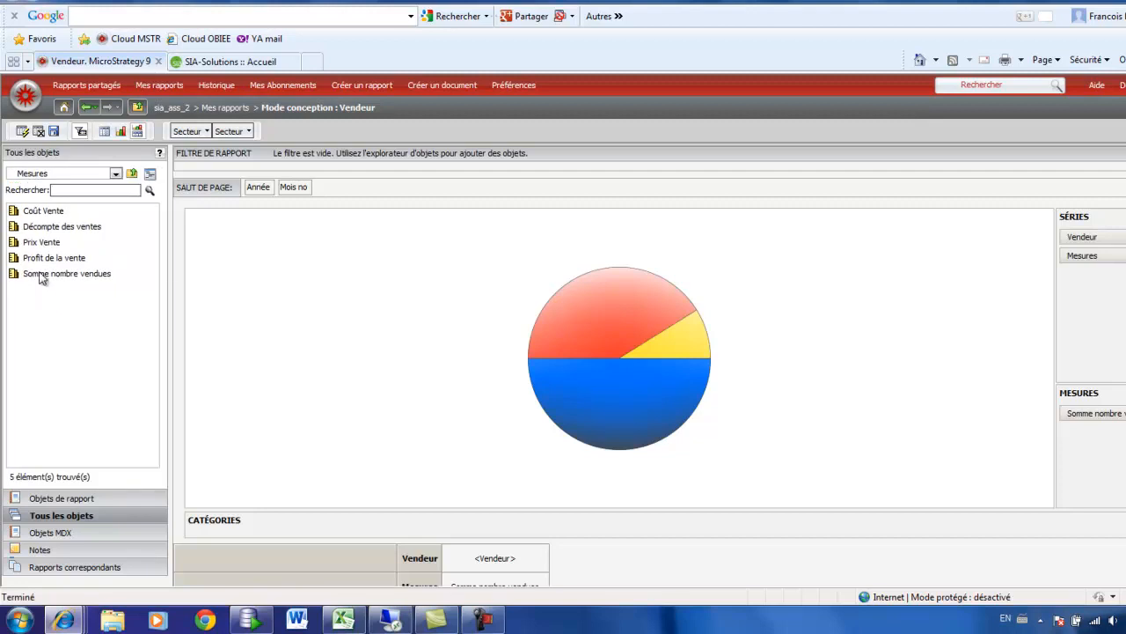
left_click(44, 261)
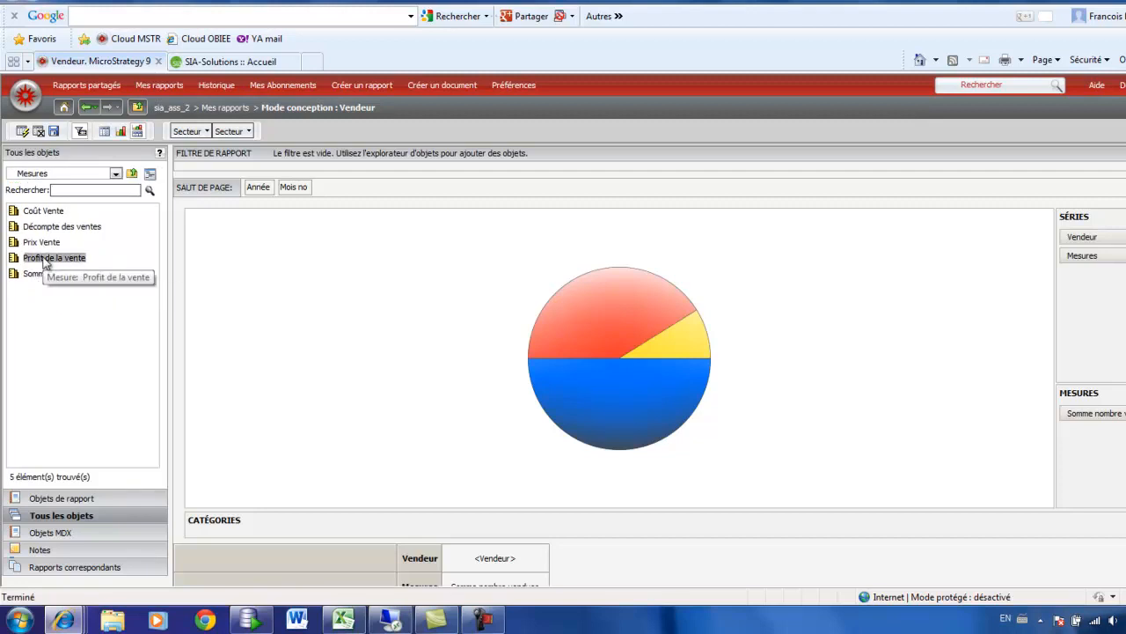
left_click_drag(55, 267, 1051, 389)
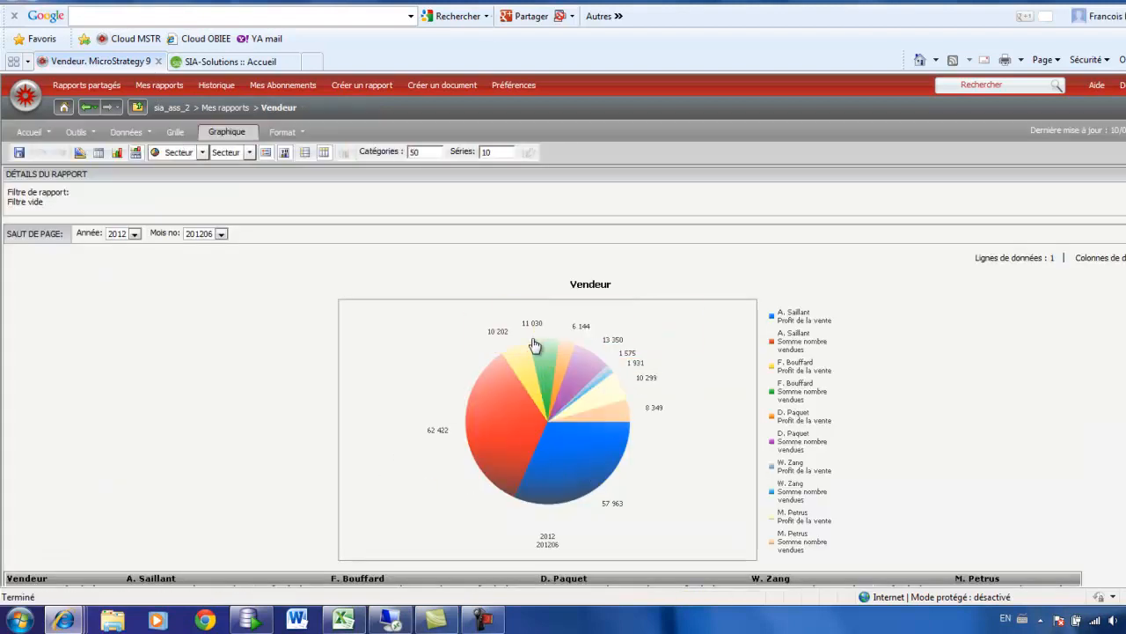
Step: Pivot Mesures from the columns to the rows of the Vendeur grid to chart each measure in its own pie
scroll(666, 474, "down", 1)
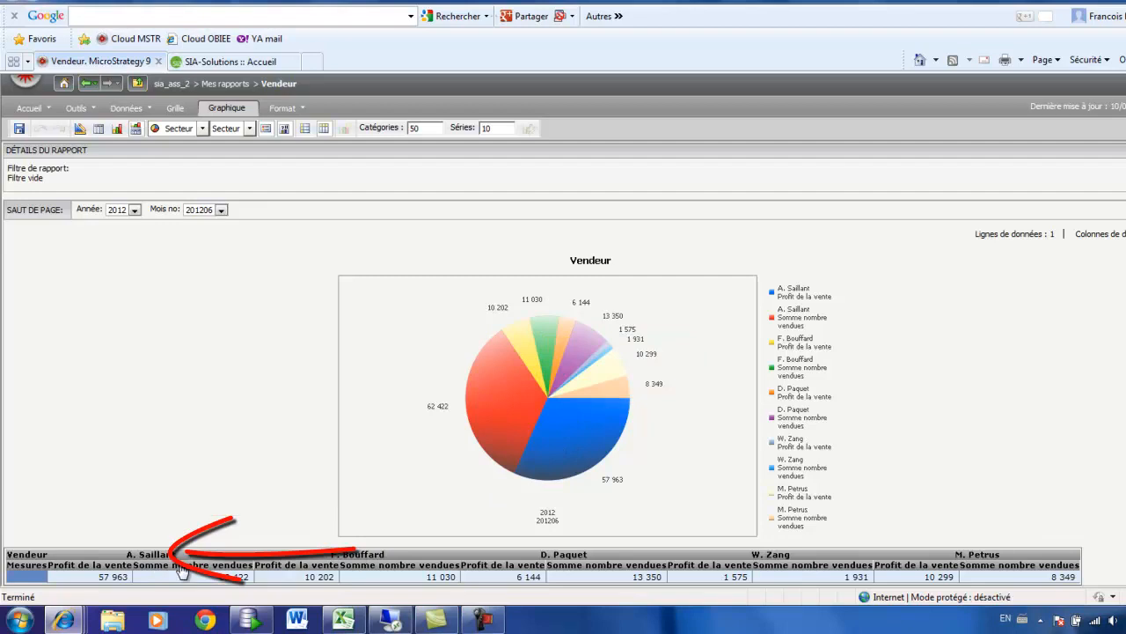
left_click_drag(180, 566, 14, 583)
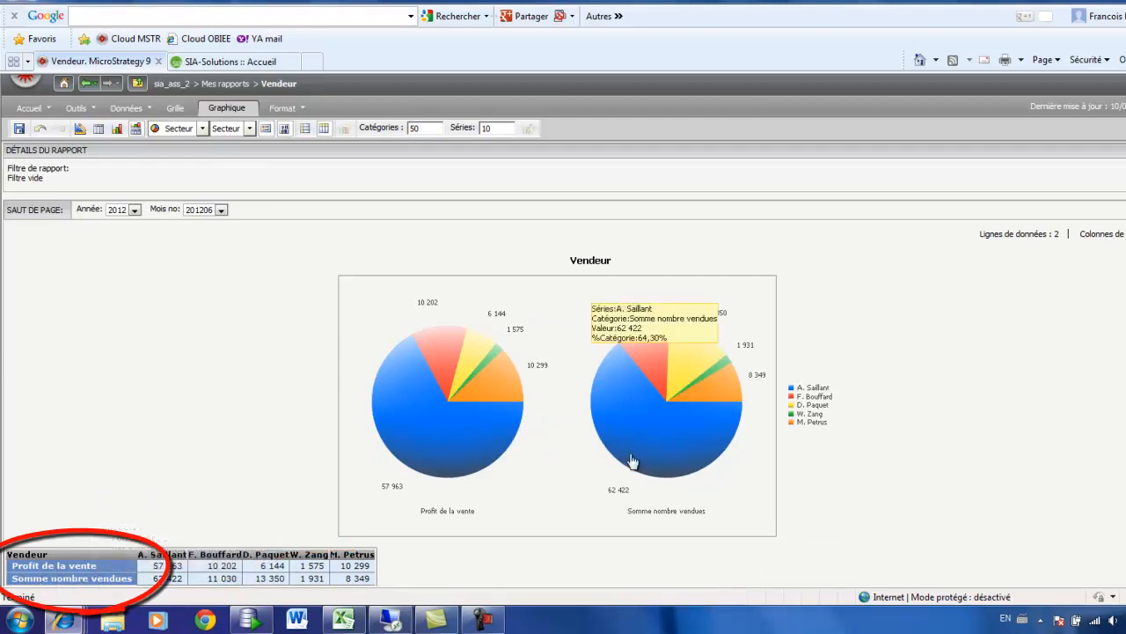
mouse_move(671, 426)
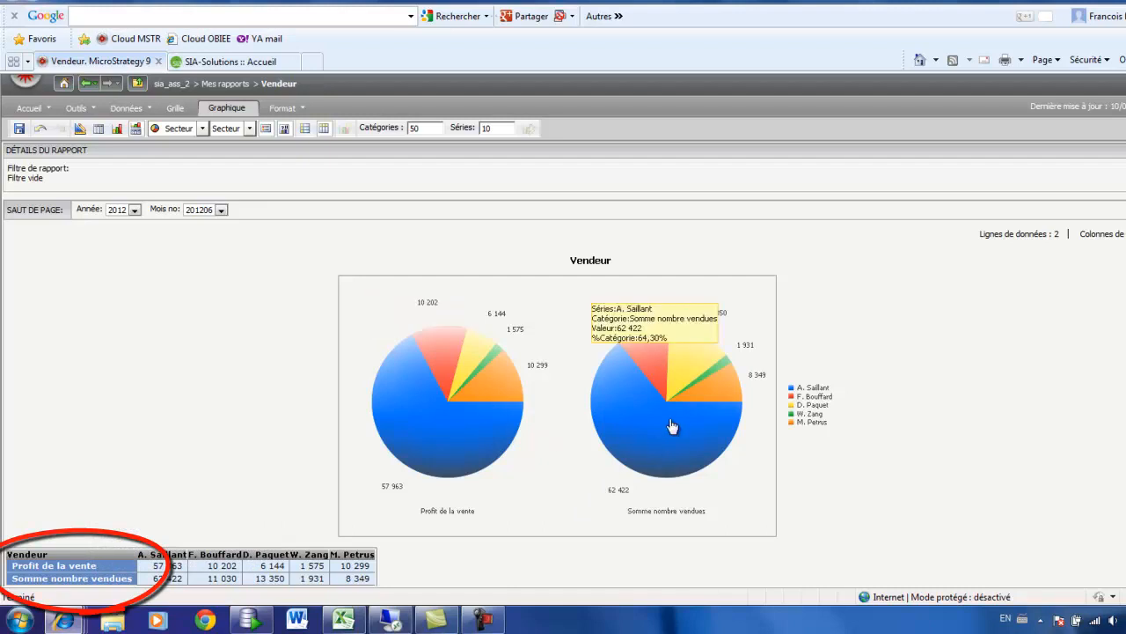
mouse_move(485, 444)
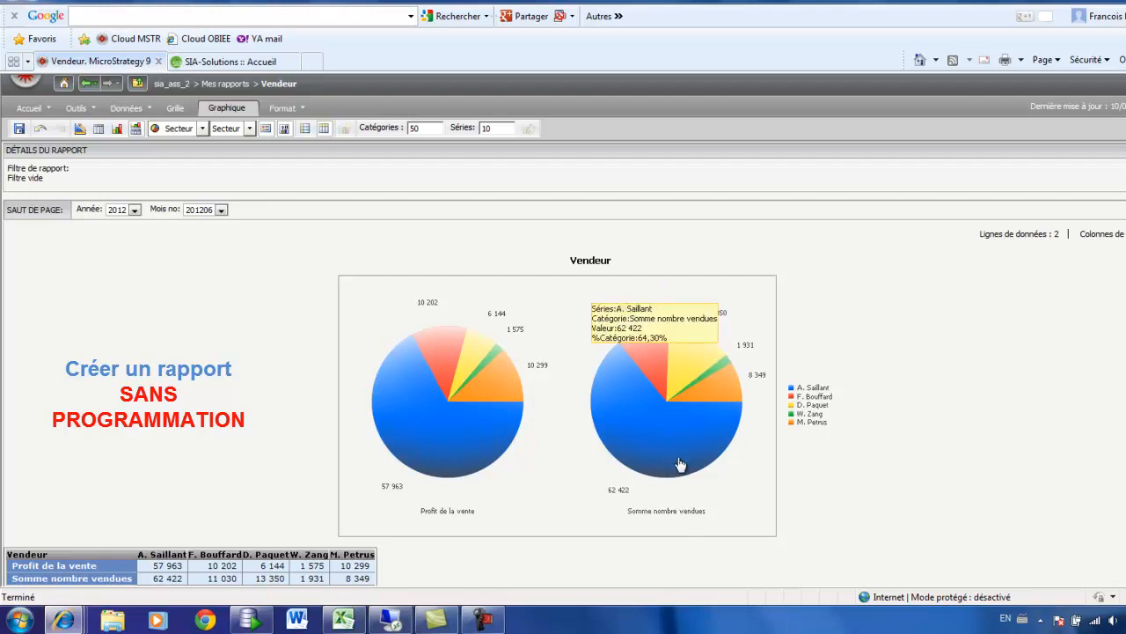
mouse_move(459, 398)
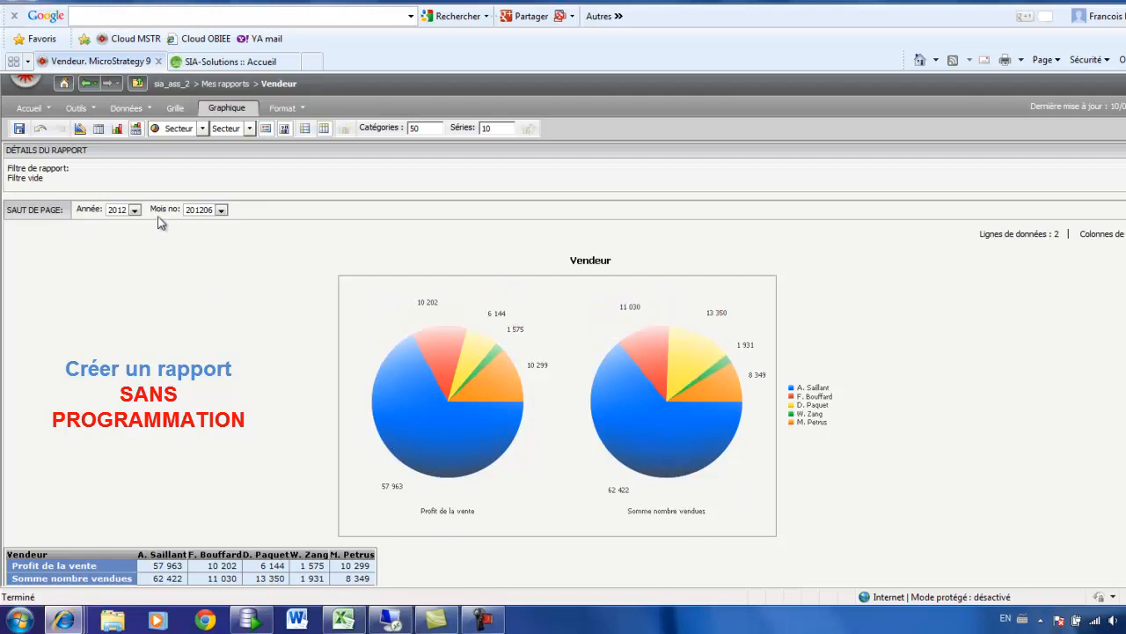
Step: View the report for year 2010 and month 201006
left_click(137, 211)
left_click(137, 212)
left_click(127, 222)
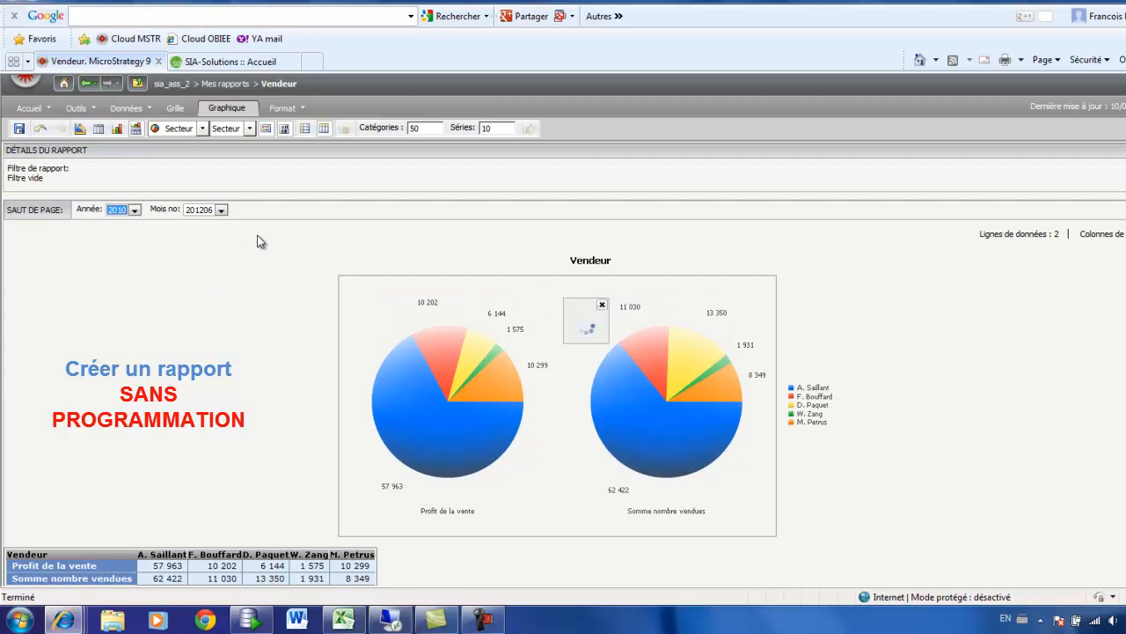
left_click(221, 211)
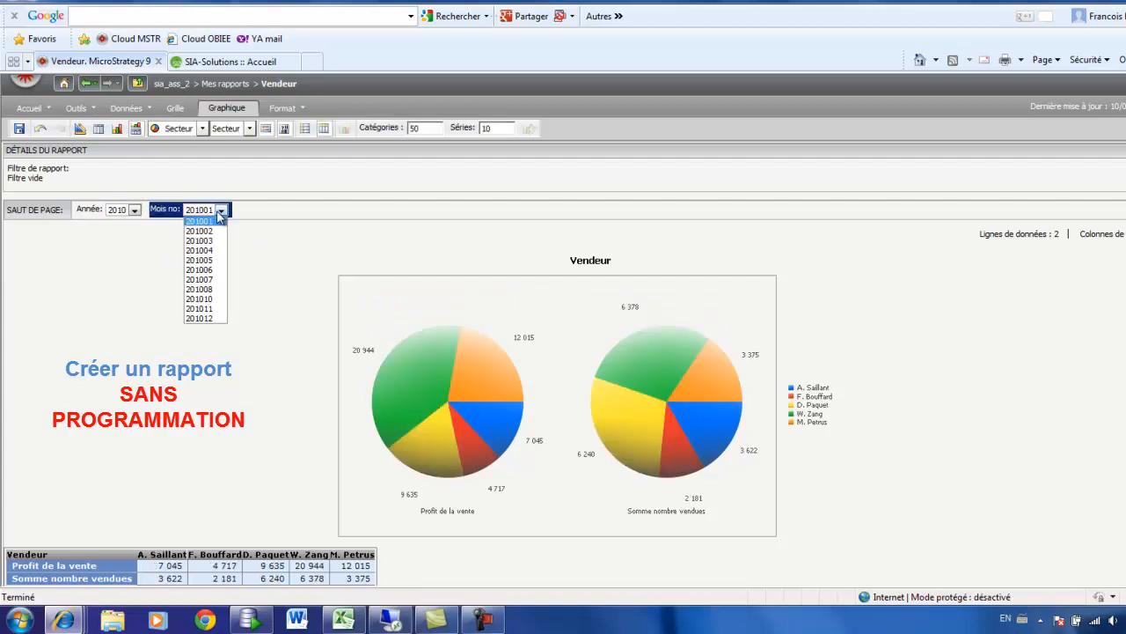
left_click(211, 269)
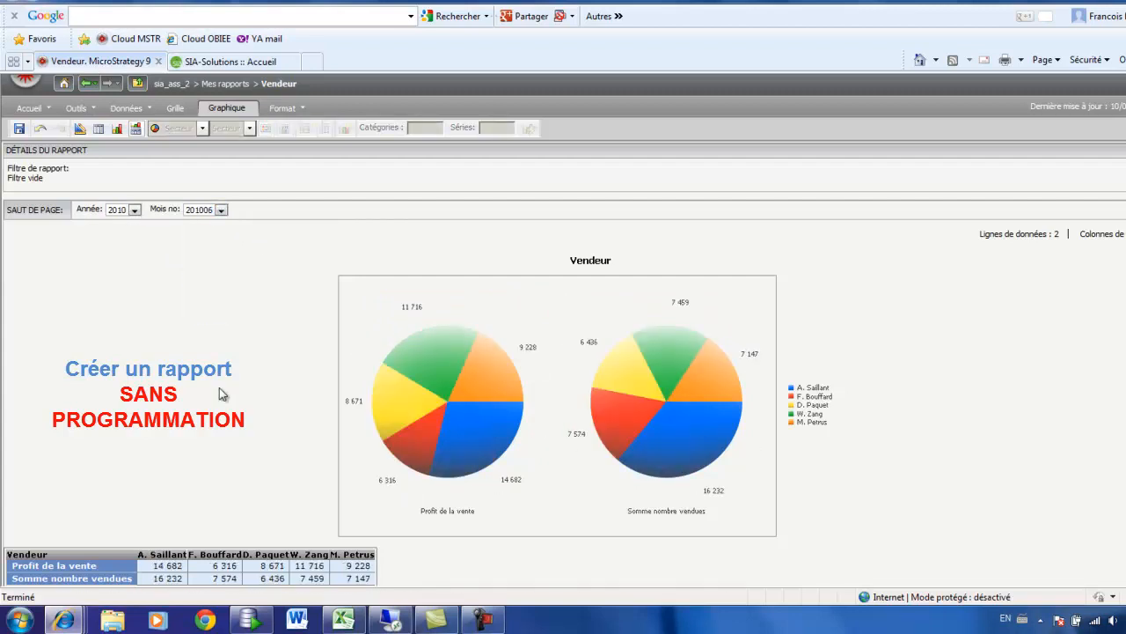
Step: View the report for year 2011 and month 201106
left_click(135, 210)
left_click(117, 230)
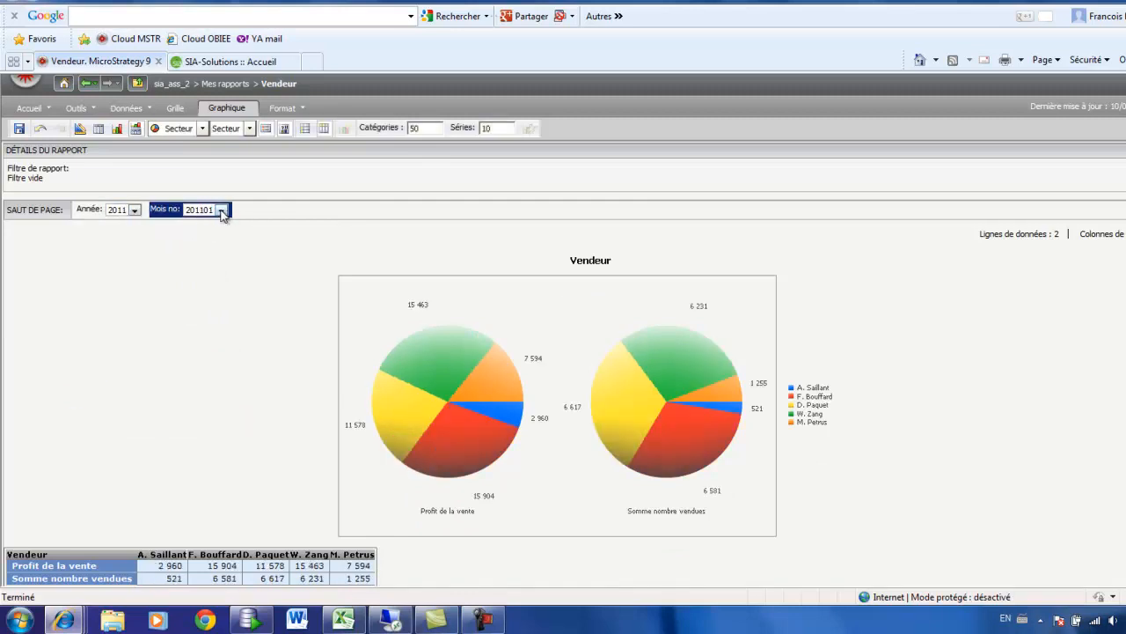
left_click(221, 211)
left_click(216, 270)
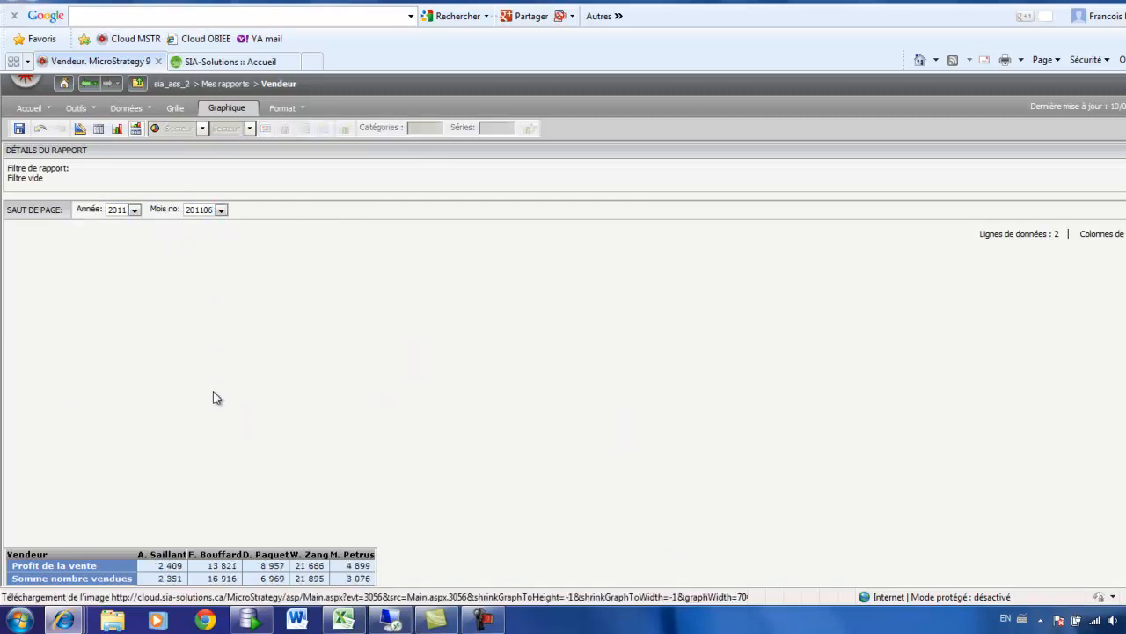
Step: Return the report to year 2012 and month 201206
left_click(133, 211)
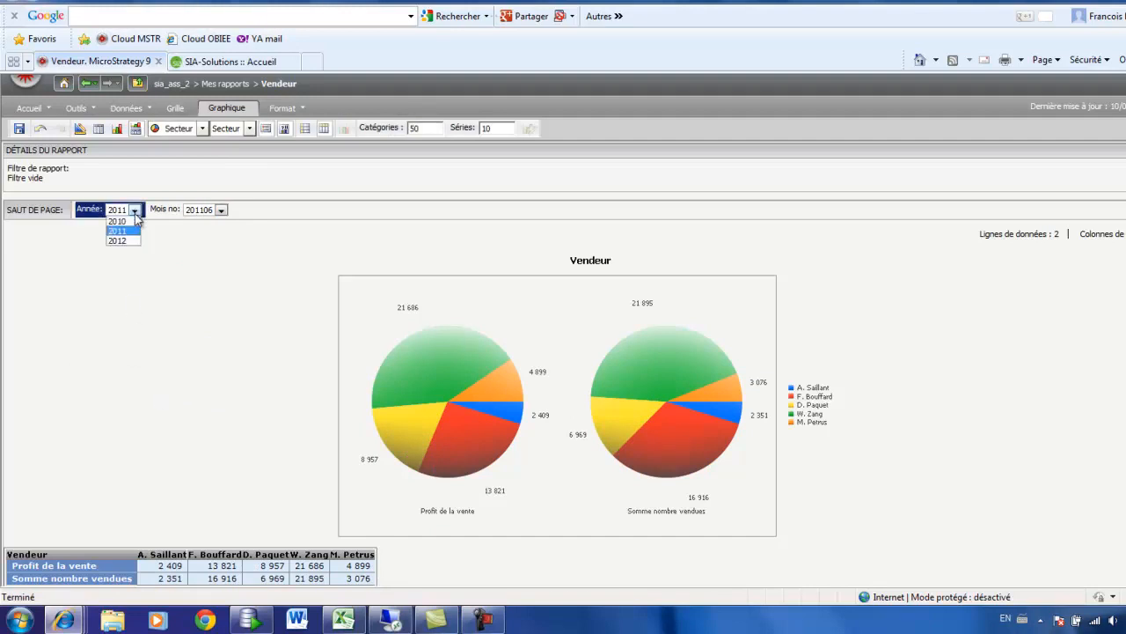
left_click(130, 241)
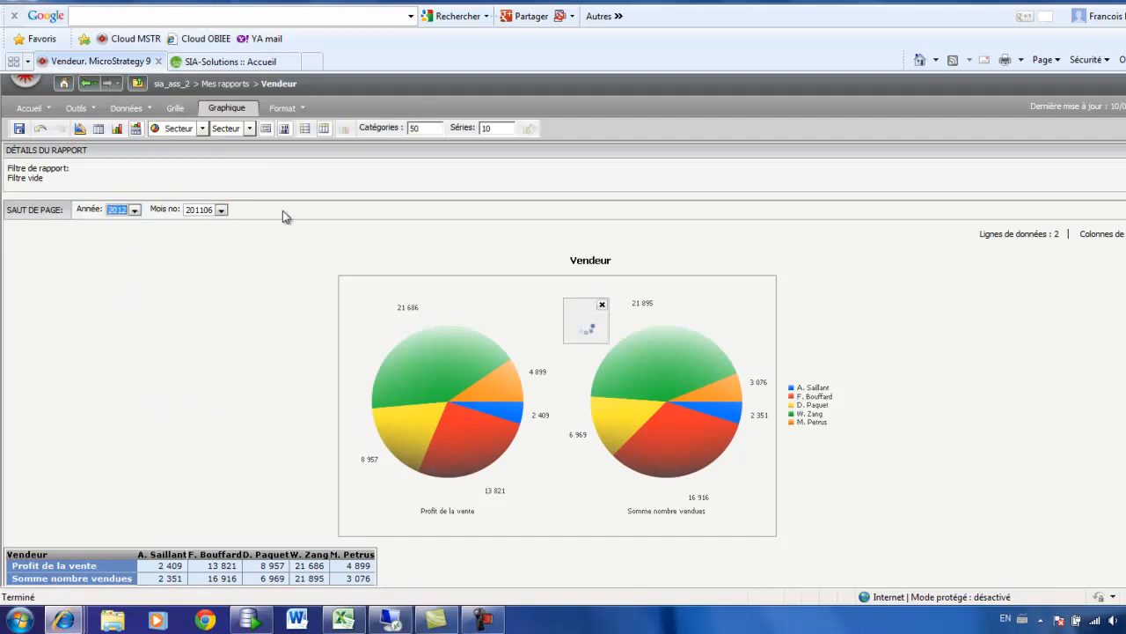
left_click(222, 211)
left_click(212, 269)
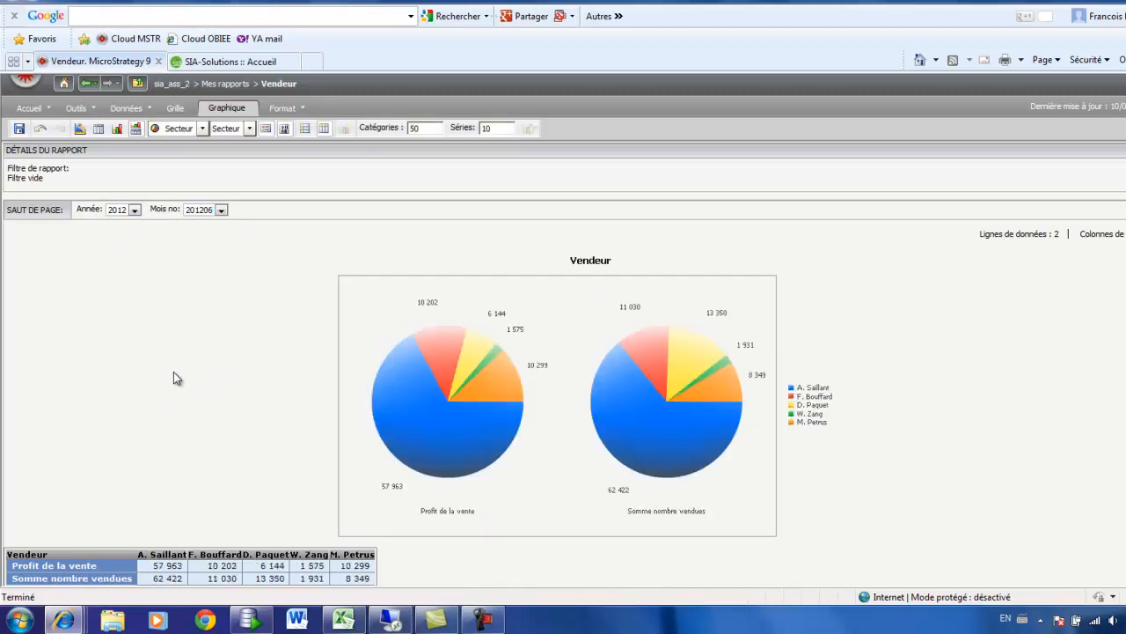
Step: Save the two-measure report as Vendeur in Mes rapports, overwriting the existing one, and run the saved report
left_click(17, 128)
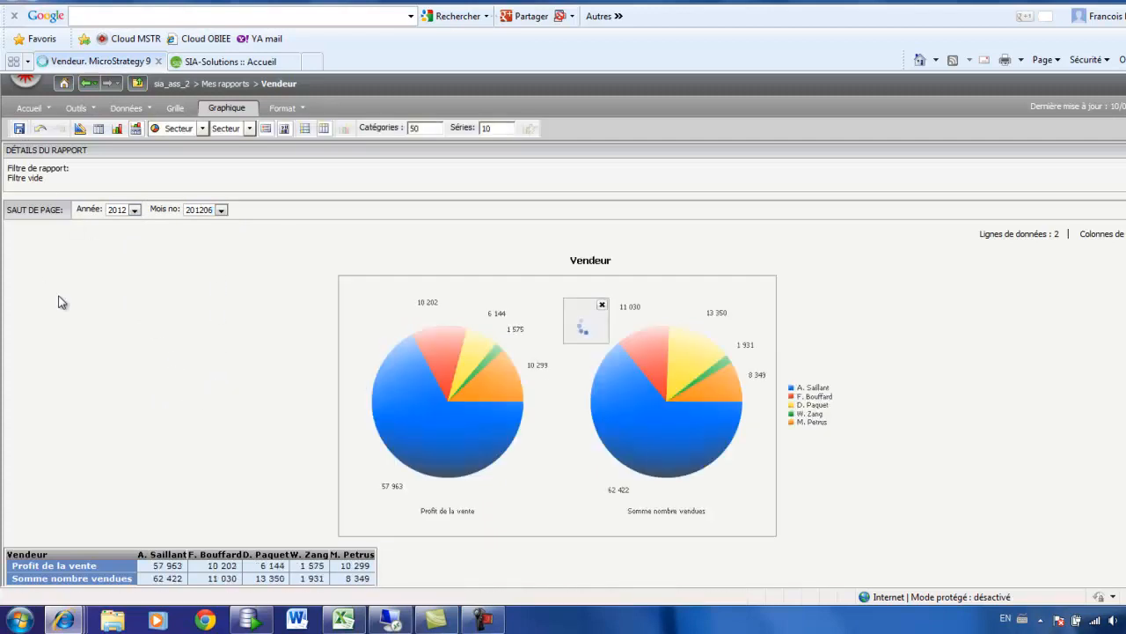
left_click(461, 220)
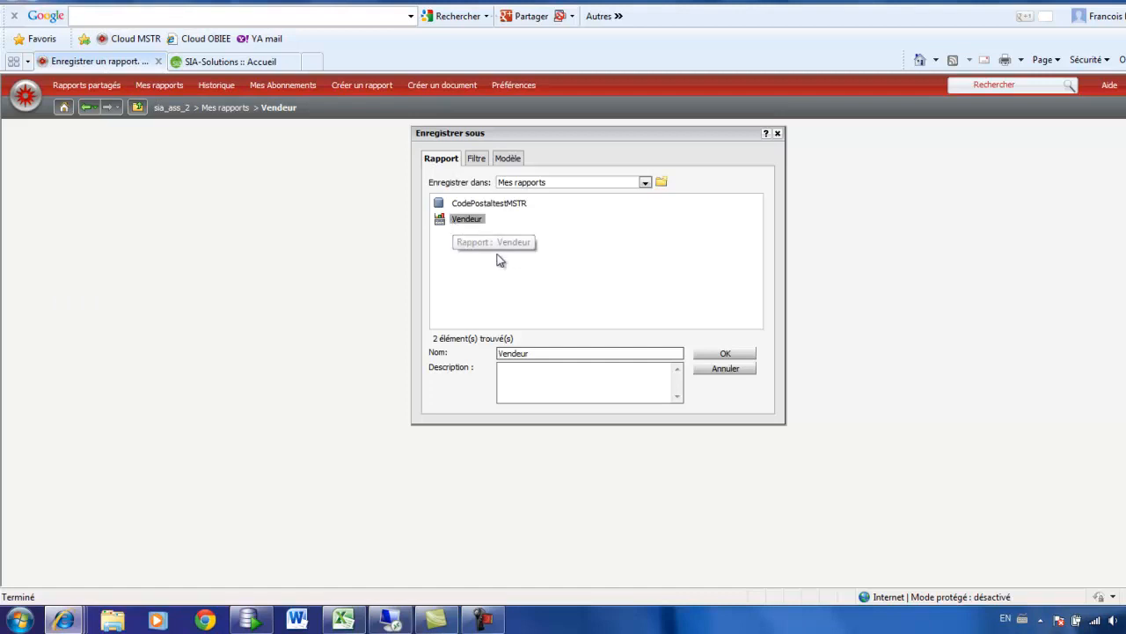
left_click(726, 356)
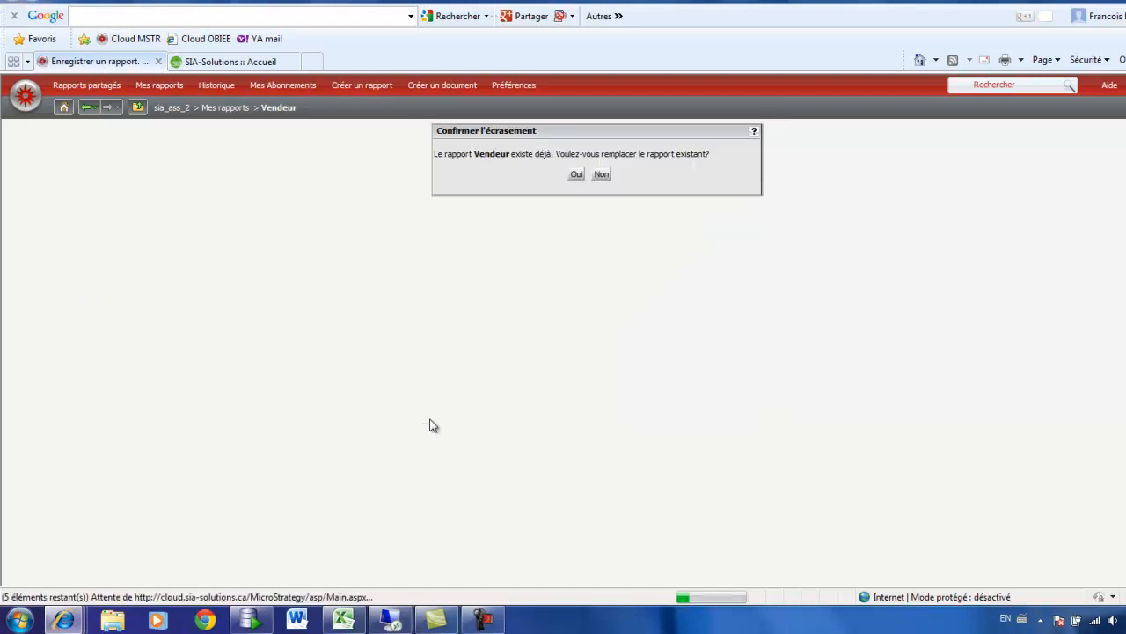
left_click(575, 175)
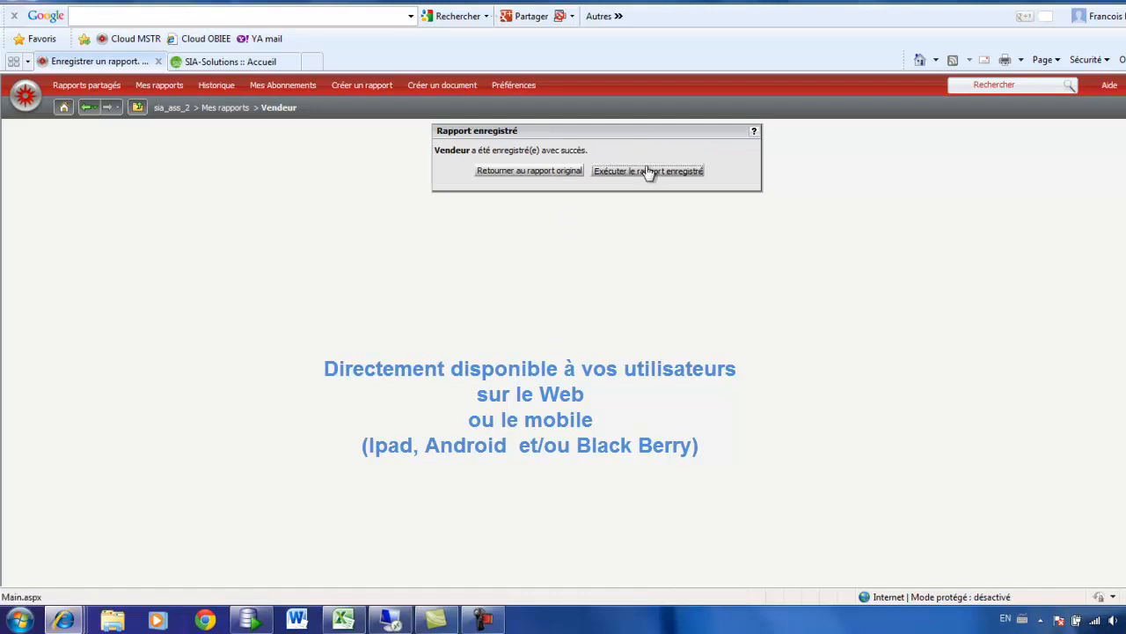
left_click(646, 176)
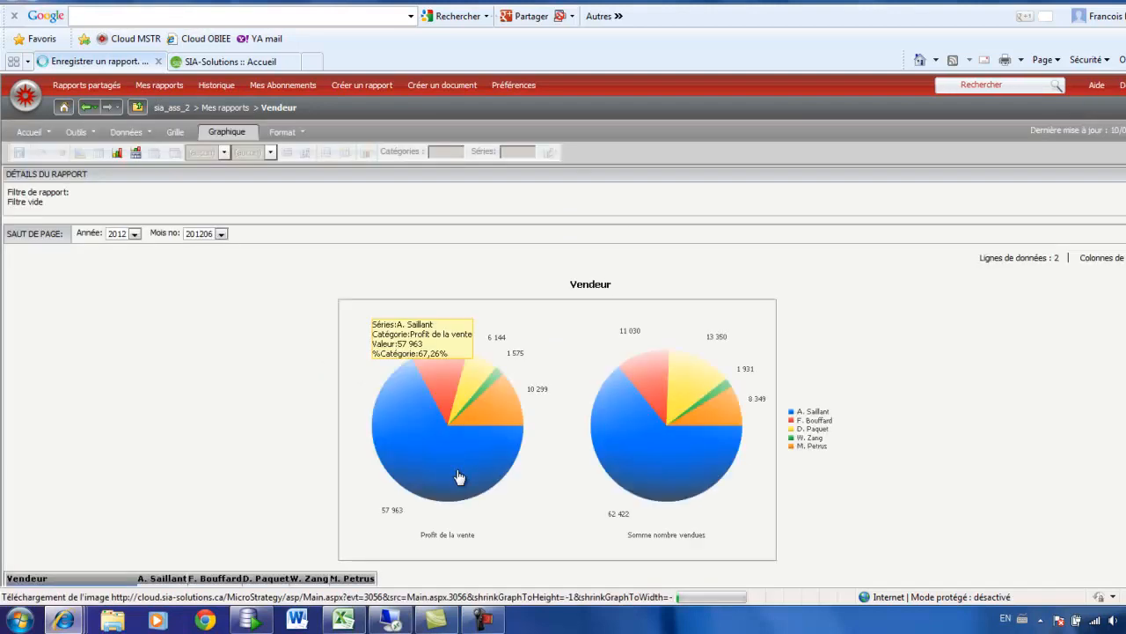
scroll(257, 504, "down", 1)
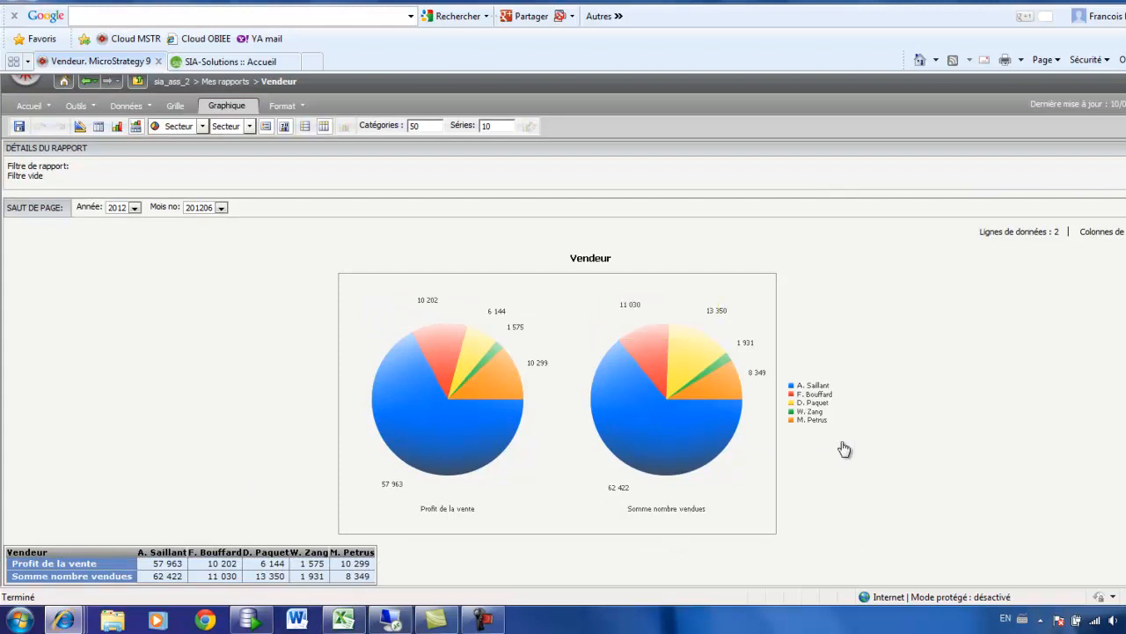
Step: Reopen the Vendeur report in design mode and remove the Profit de la vente measure
mouse_move(457, 471)
left_click(79, 124)
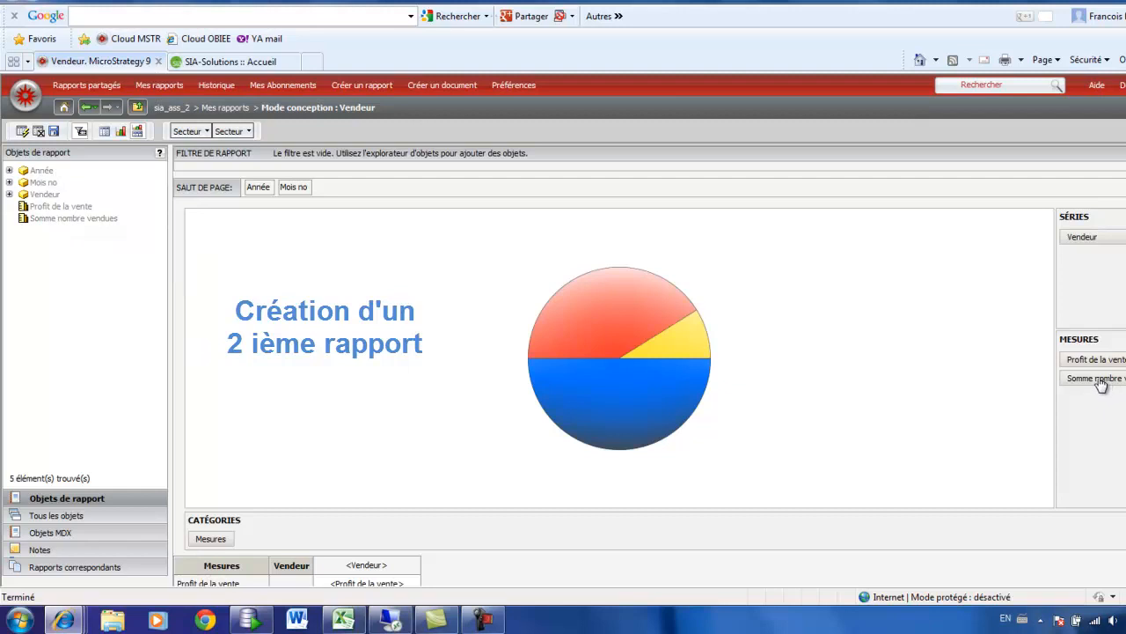
left_click_drag(1113, 360, 69, 350)
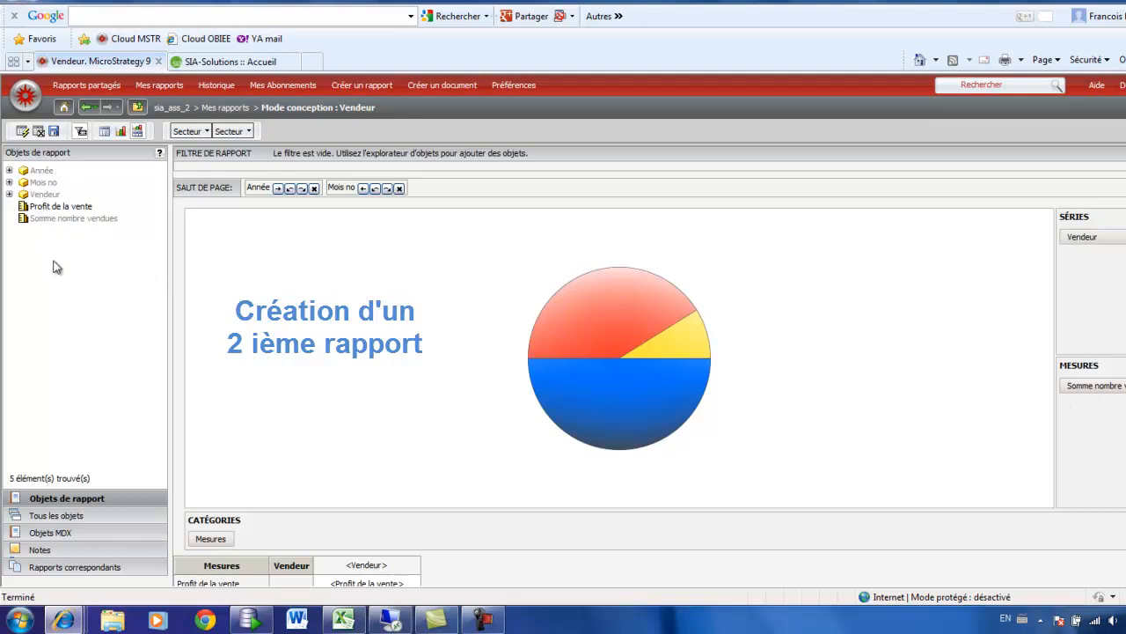
Step: Add the Type Modèle attribute to the categories beside Mesures and run the report
left_click(62, 517)
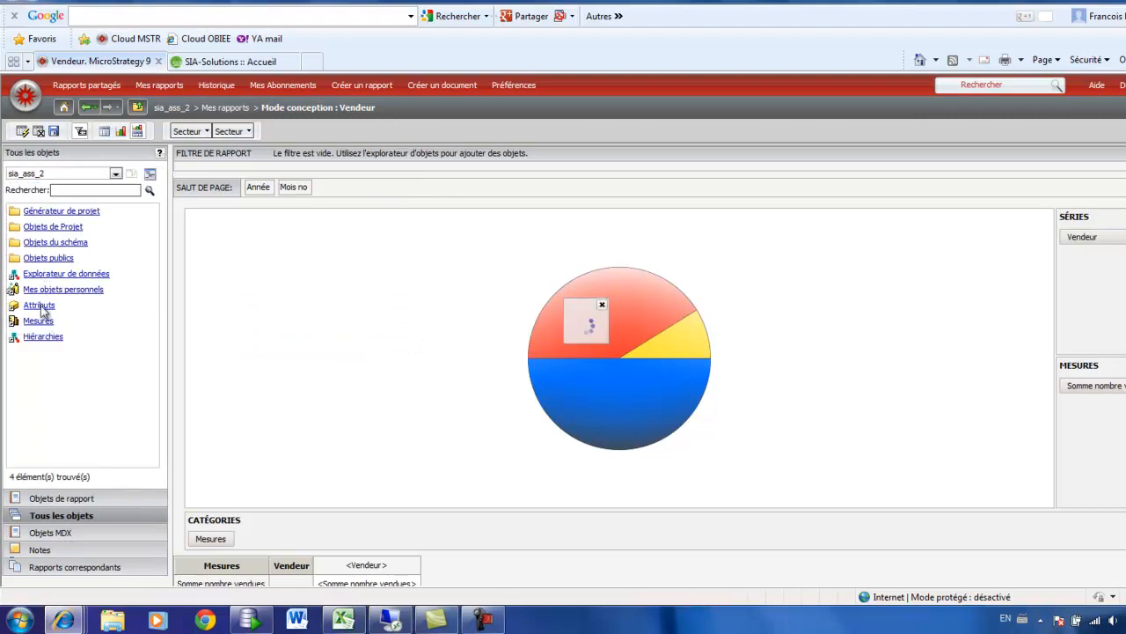
left_click(41, 307)
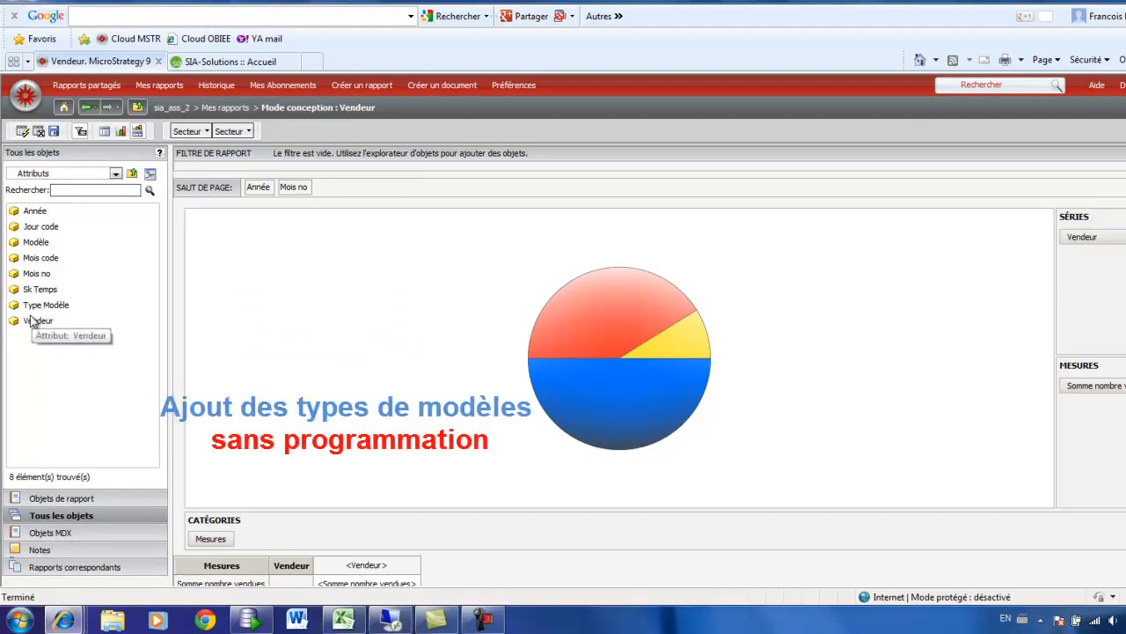
left_click(36, 308)
left_click_drag(36, 312, 275, 573)
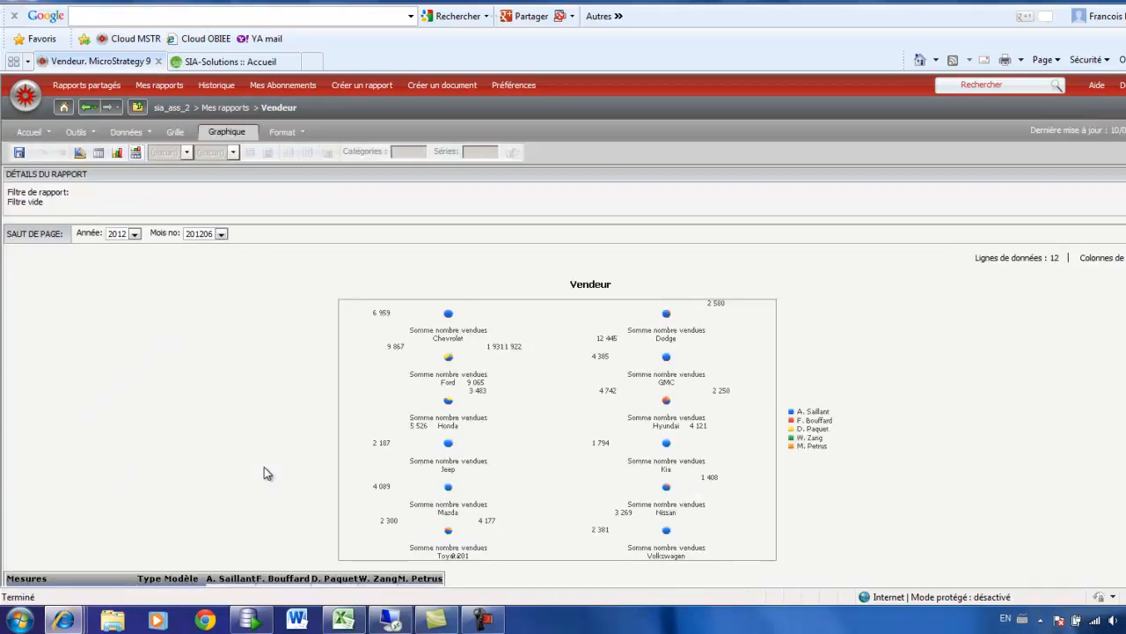
Step: Display the report as a grid only to read the units sold per model type
scroll(264, 470, "down", 3)
scroll(264, 466, "up", 3)
left_click(100, 153)
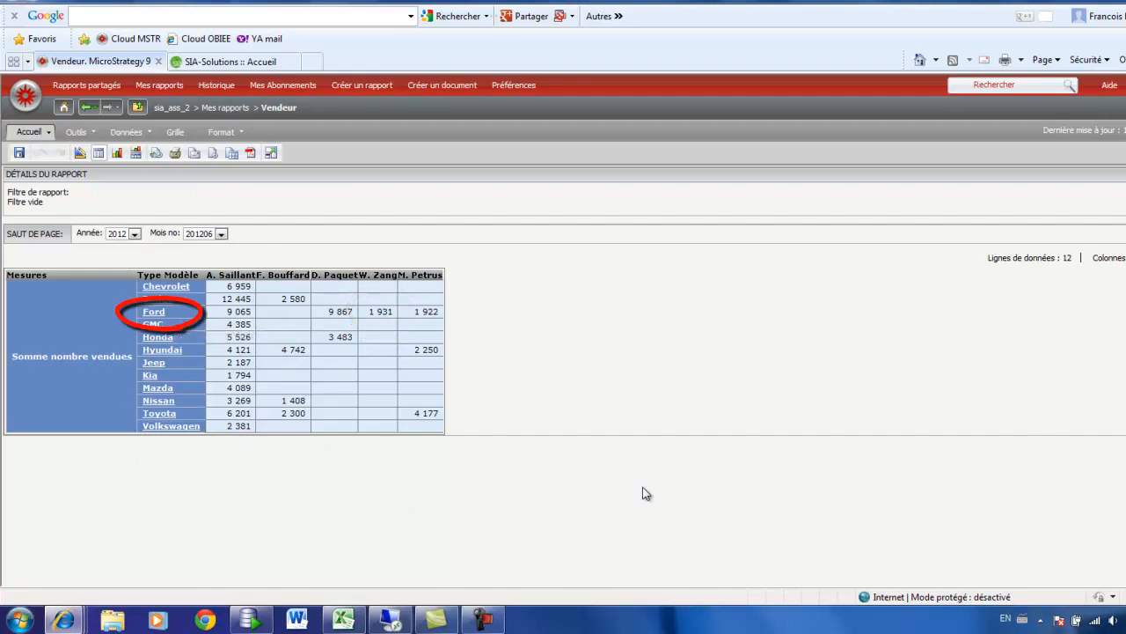
Step: Show the grid and graph together and examine the pies and figures per model type and salesperson
left_click(136, 152)
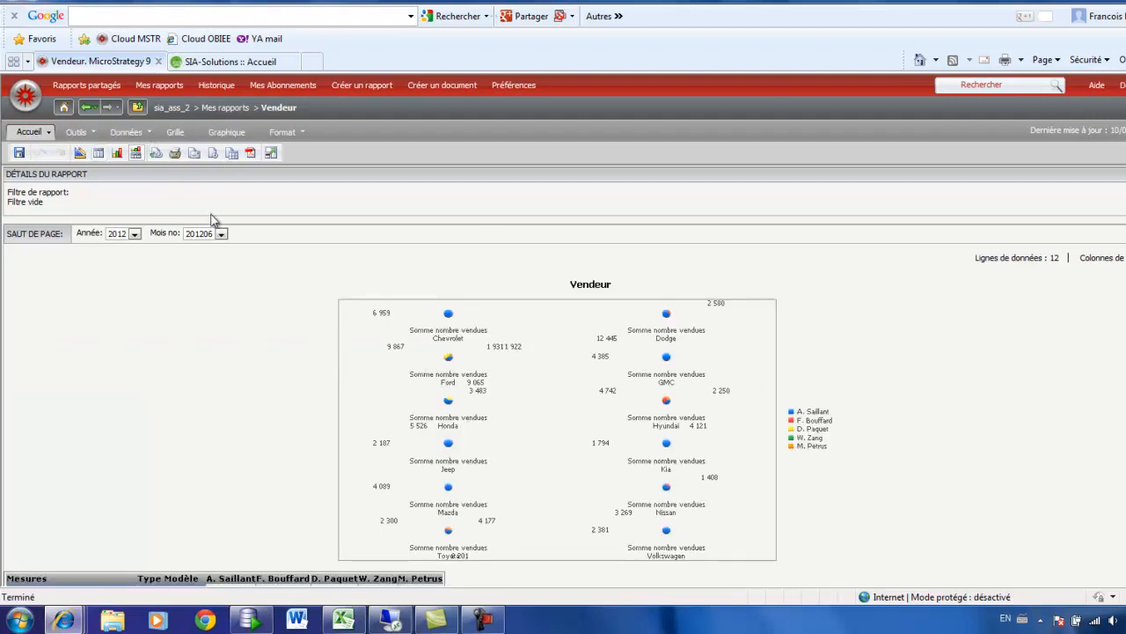
scroll(224, 418, "down", 4)
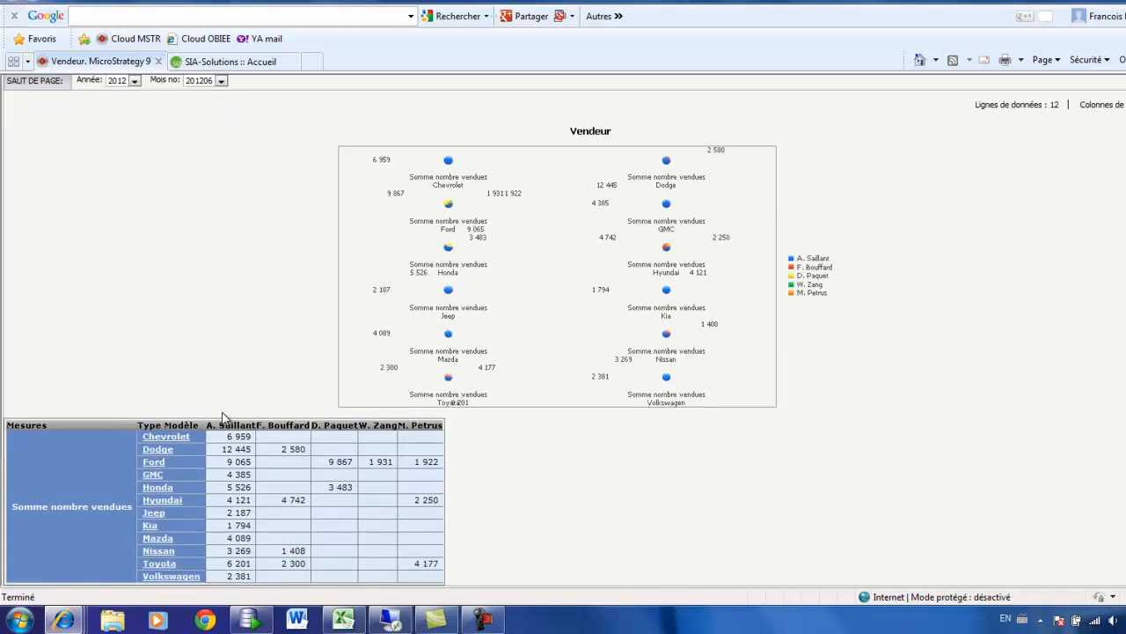
scroll(230, 414, "up", 5)
scroll(249, 486, "down", 2)
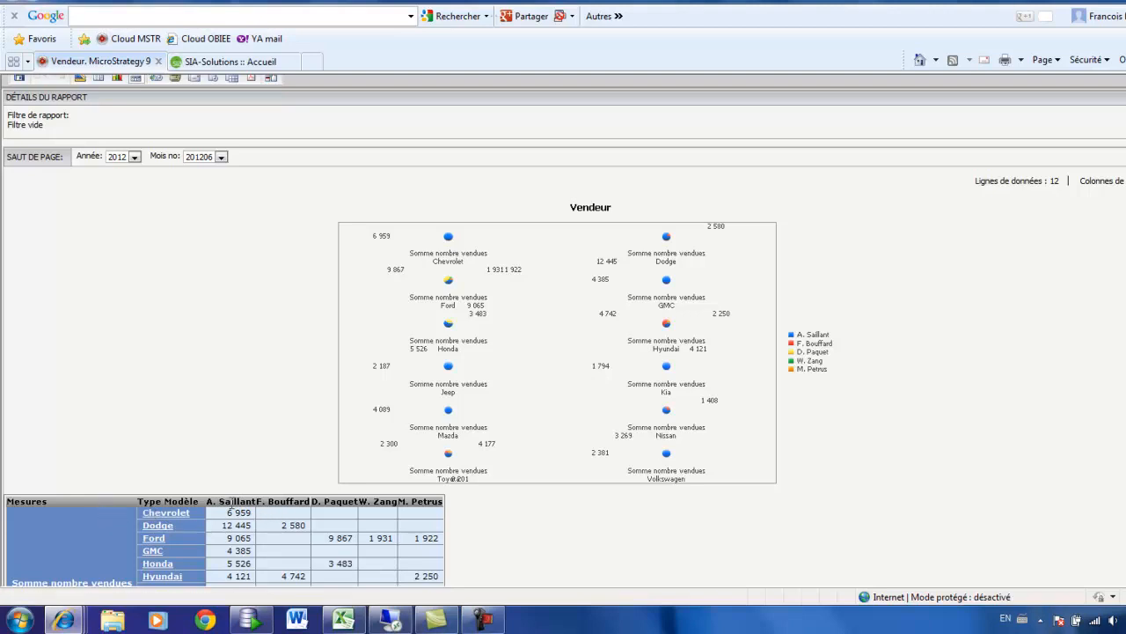
scroll(185, 506, "down", 2)
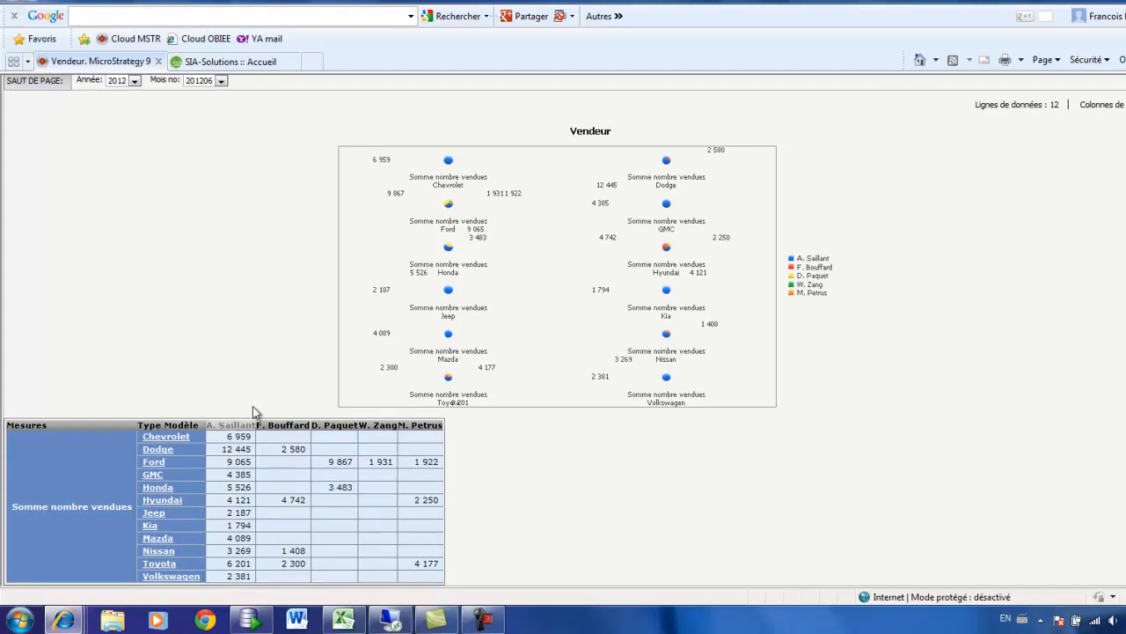
scroll(249, 412, "up", 4)
Step: Reopen the report's design, move Vendeur from the columns to the page-by area after Mois no, and run the report
left_click(80, 155)
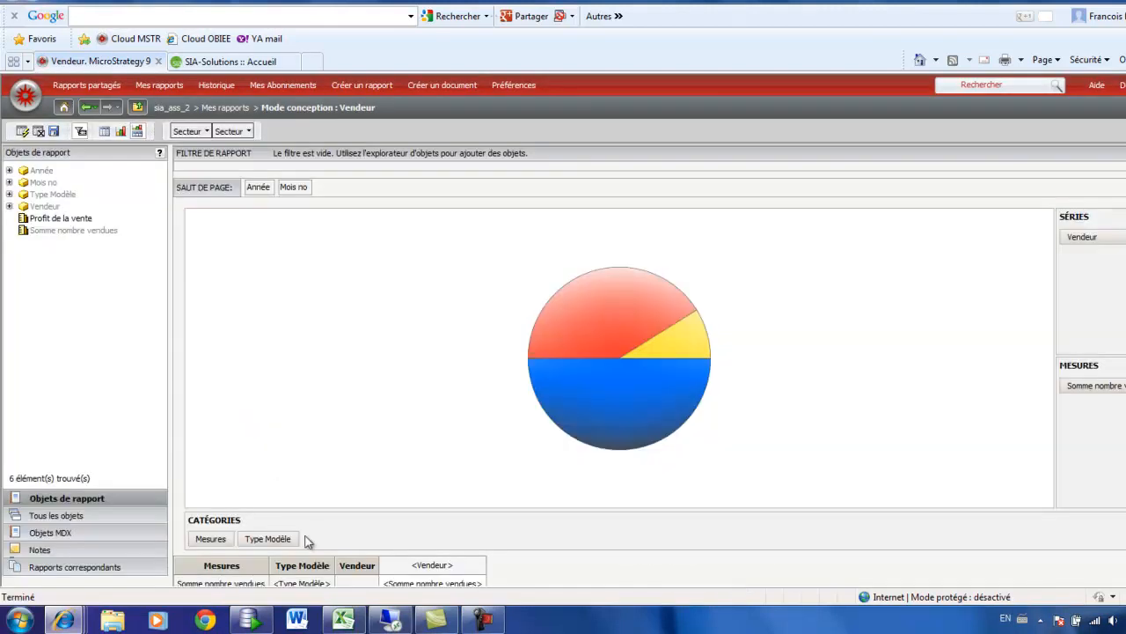
left_click_drag(356, 568, 359, 192)
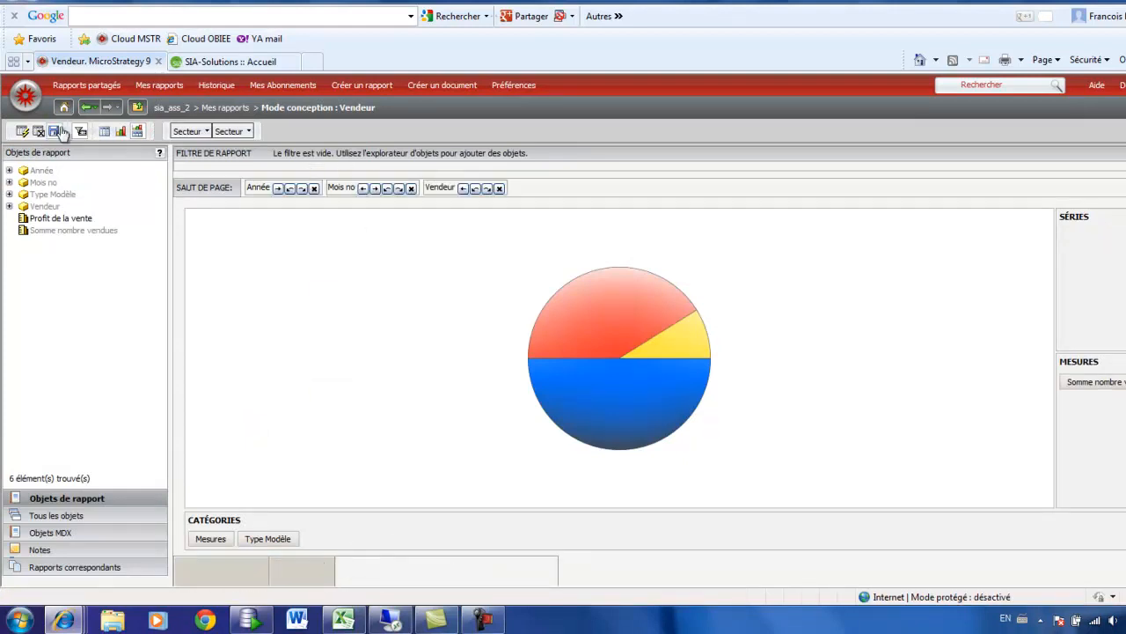
left_click(22, 131)
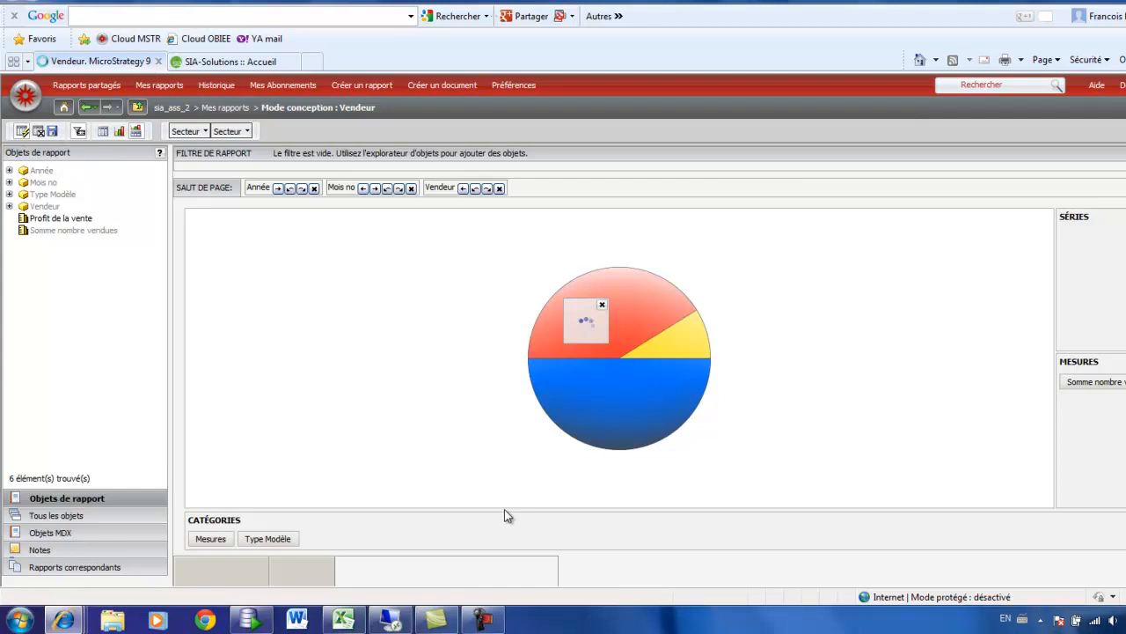
Step: Pivot the grid so that Mesures and Type Modèle both run across the columns, with the model types combined in one pie
scroll(189, 371, "down", 1)
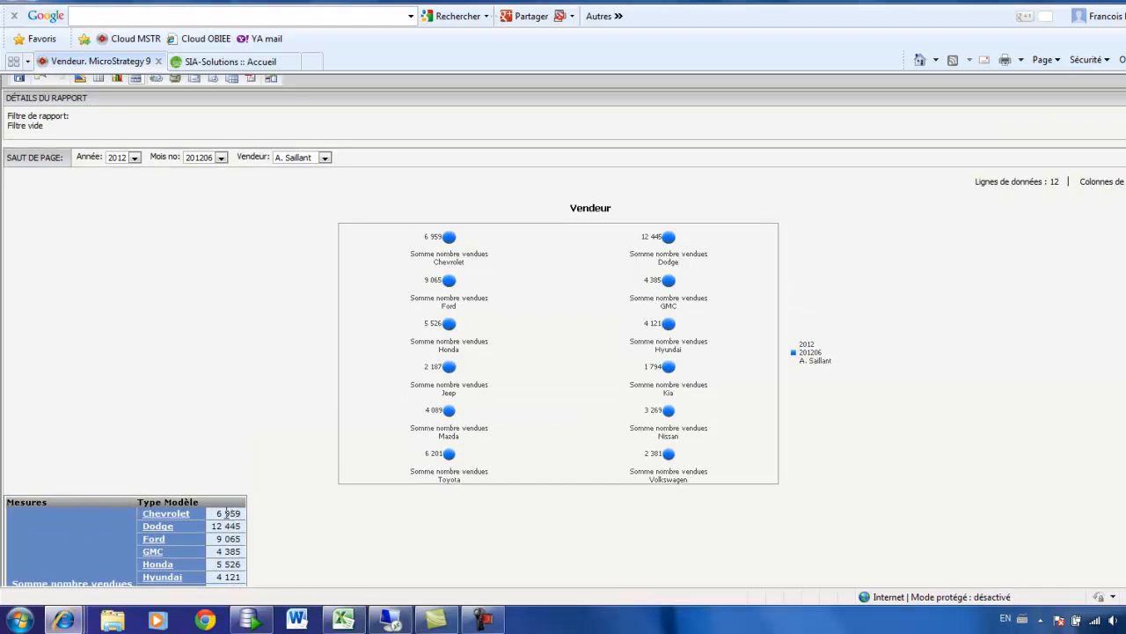
left_click_drag(66, 506, 229, 490)
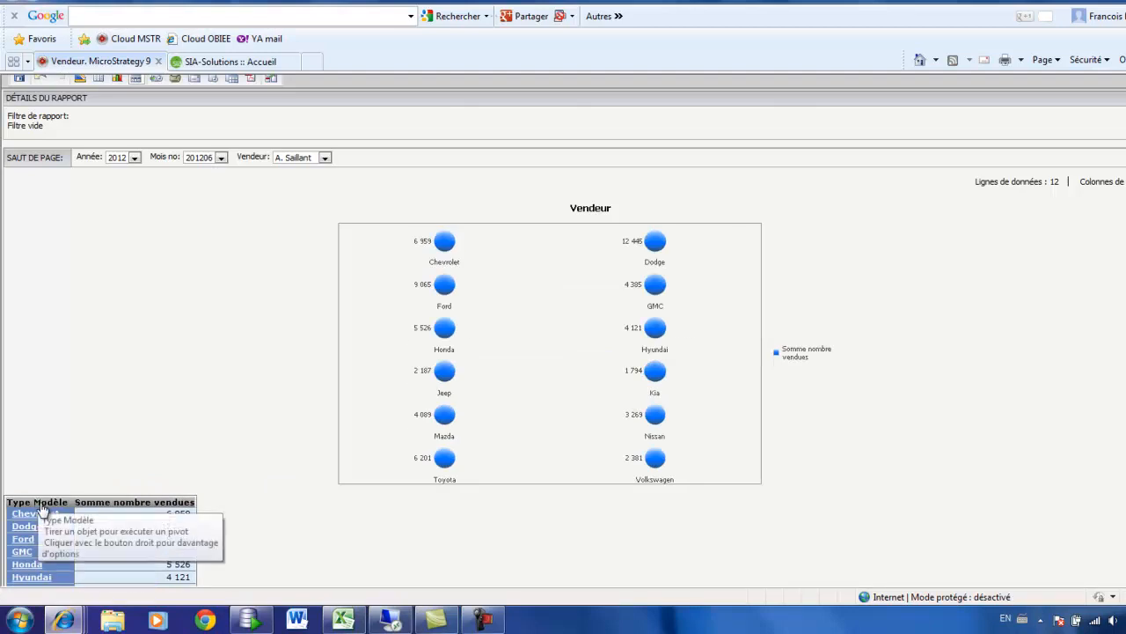
left_click_drag(41, 509, 125, 514)
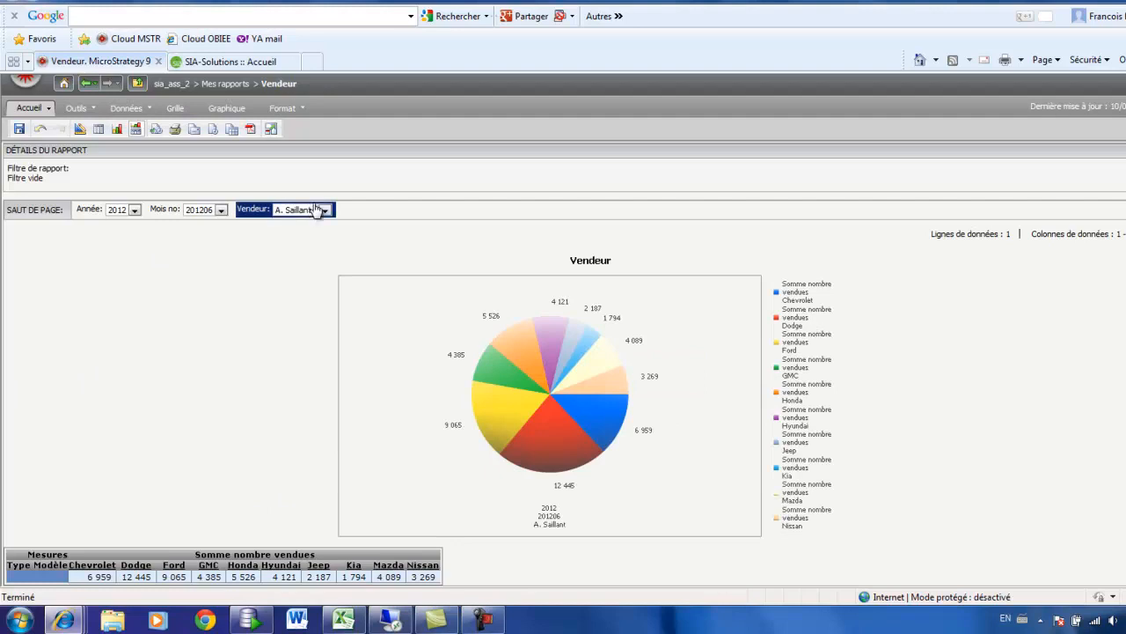
Step: Switch the Vendeur page-by between salespeople and examine each one's pie of units sold by model type
mouse_move(568, 479)
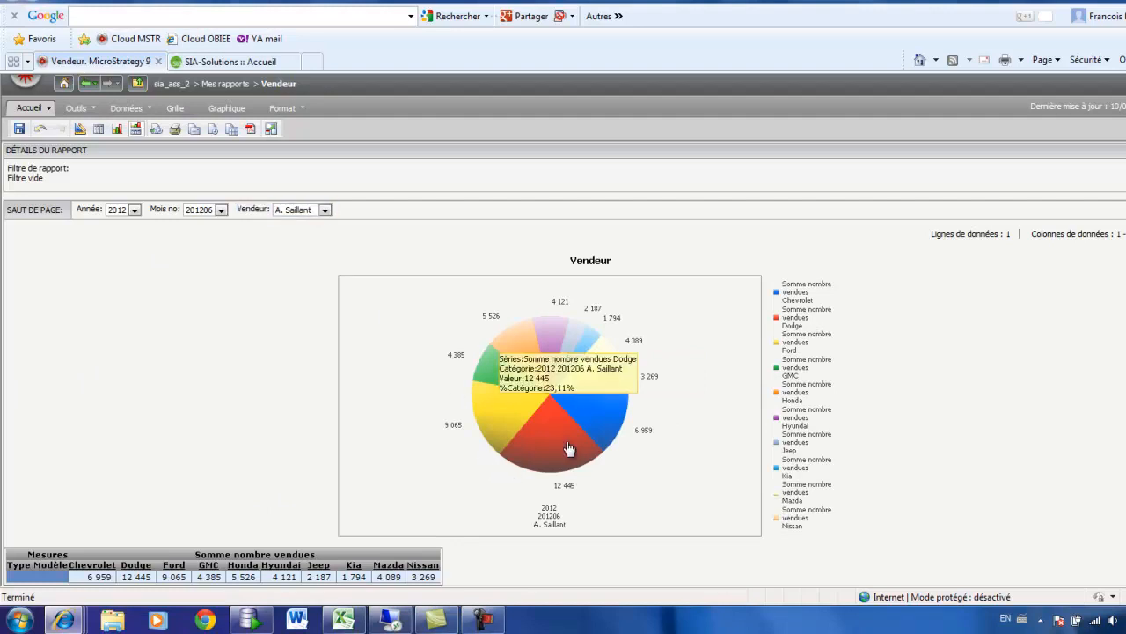
mouse_move(507, 426)
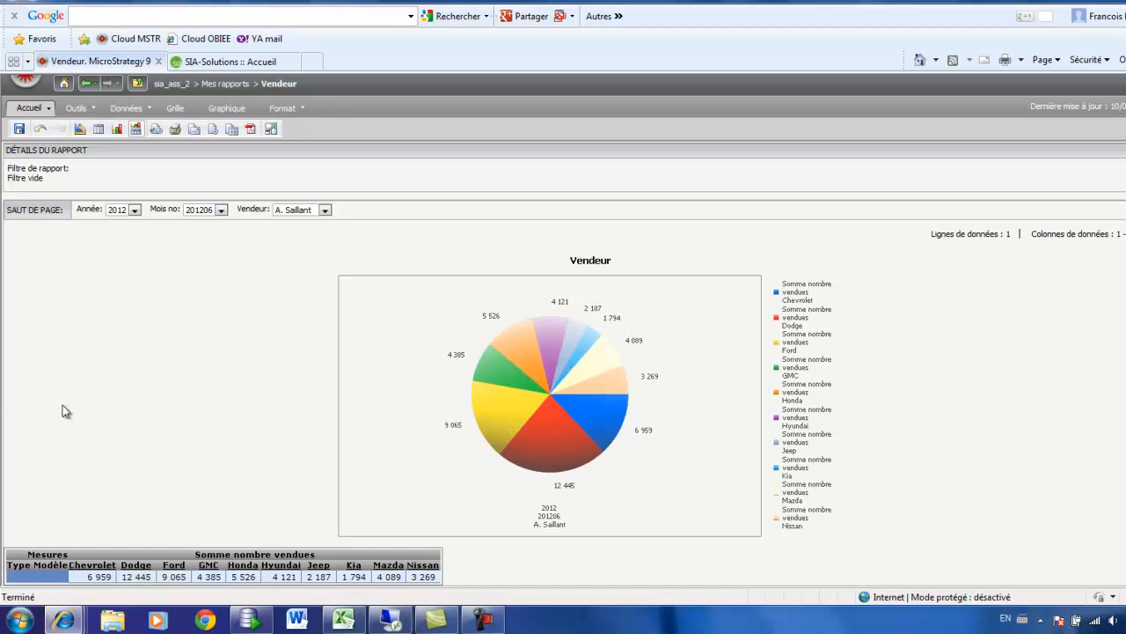
left_click(324, 211)
left_click(306, 254)
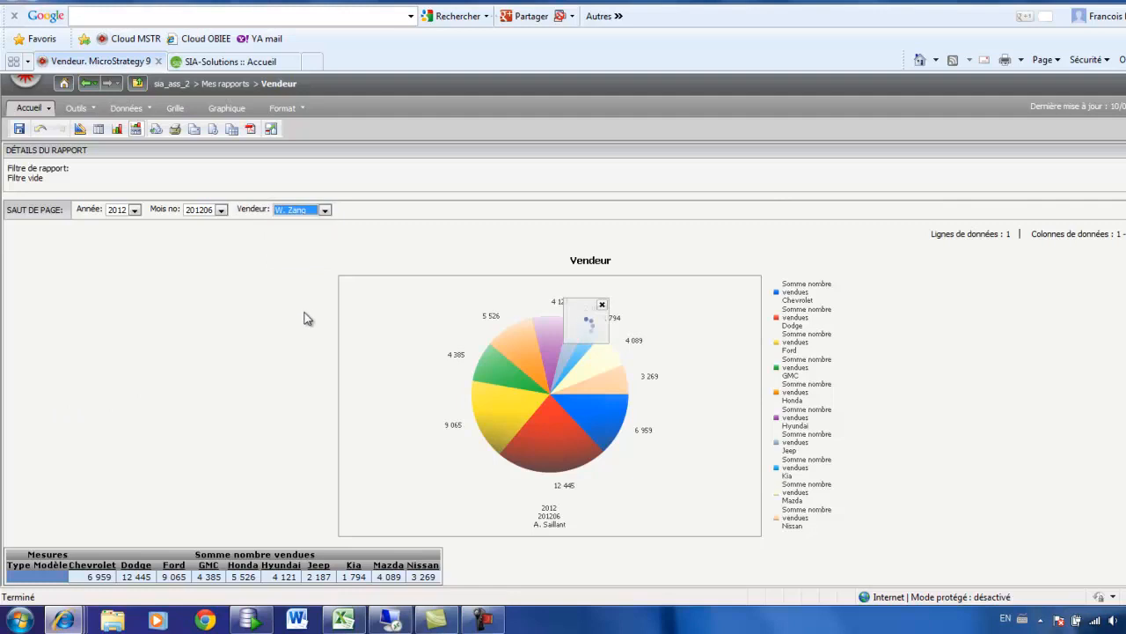
mouse_move(516, 366)
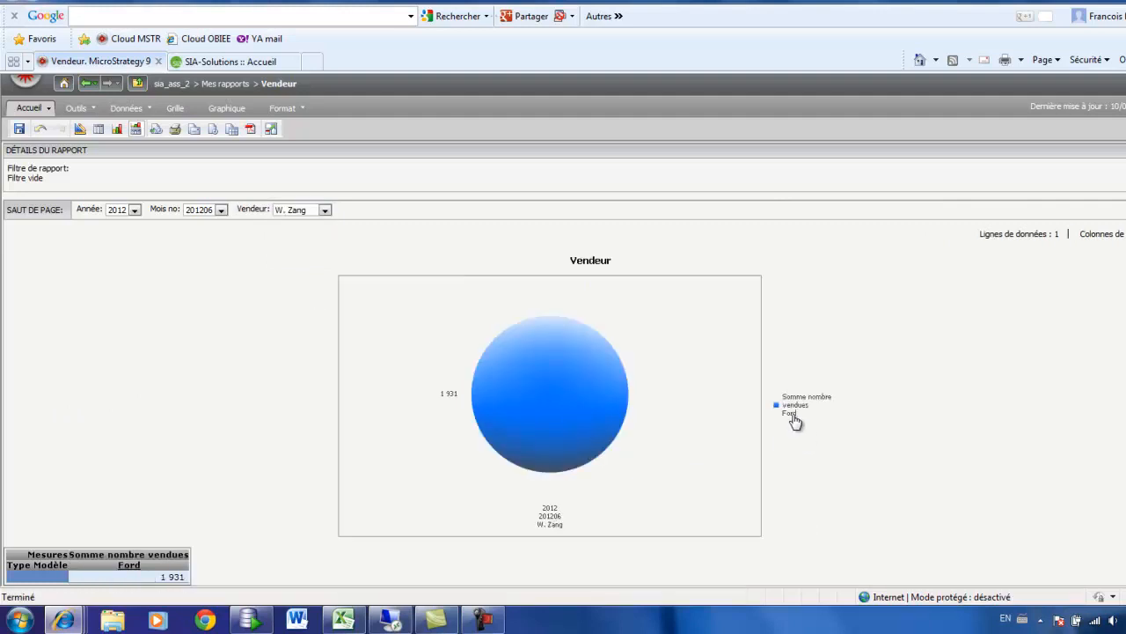
left_click(325, 210)
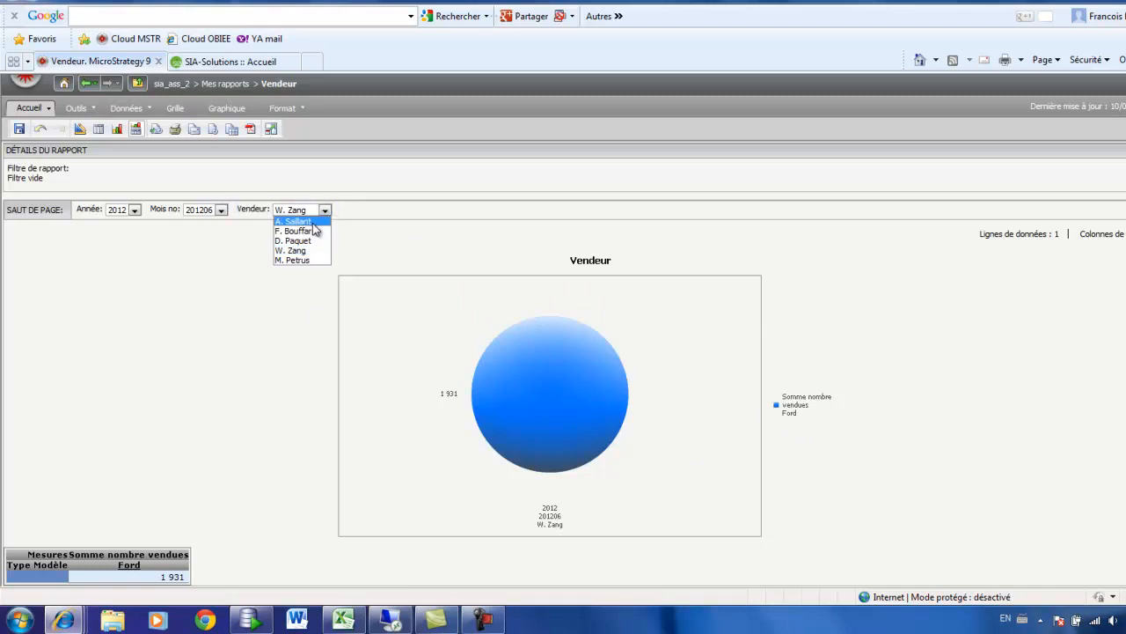
left_click(297, 240)
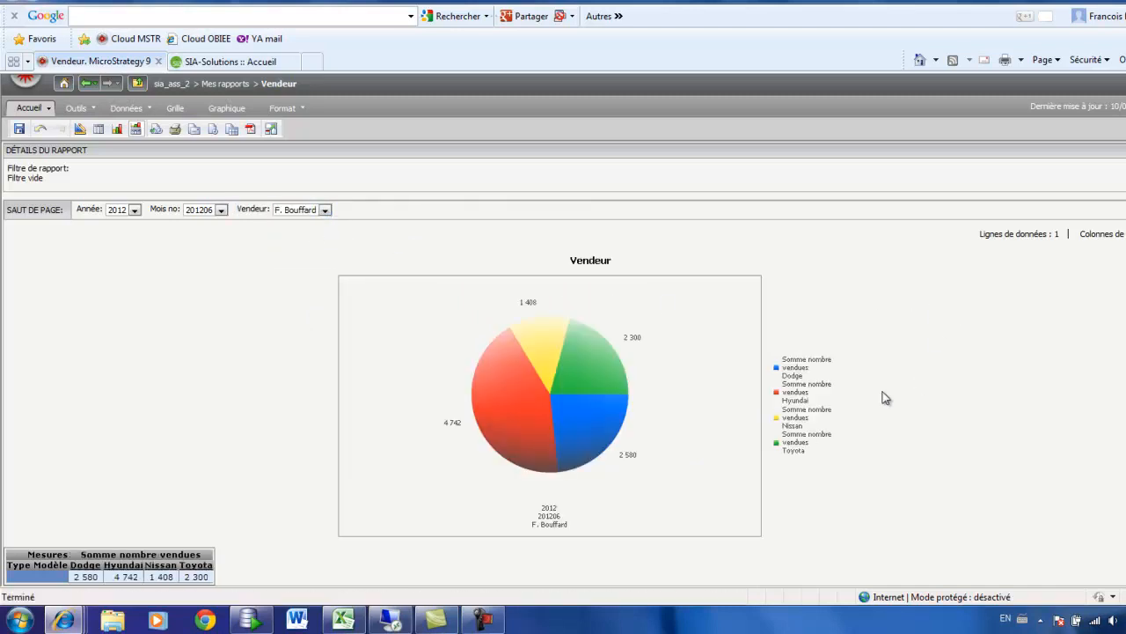
mouse_move(572, 440)
Step: Reopen the report's design, add Profit de la vente to the measures before Somme nombre vendues, and run the report
left_click(80, 130)
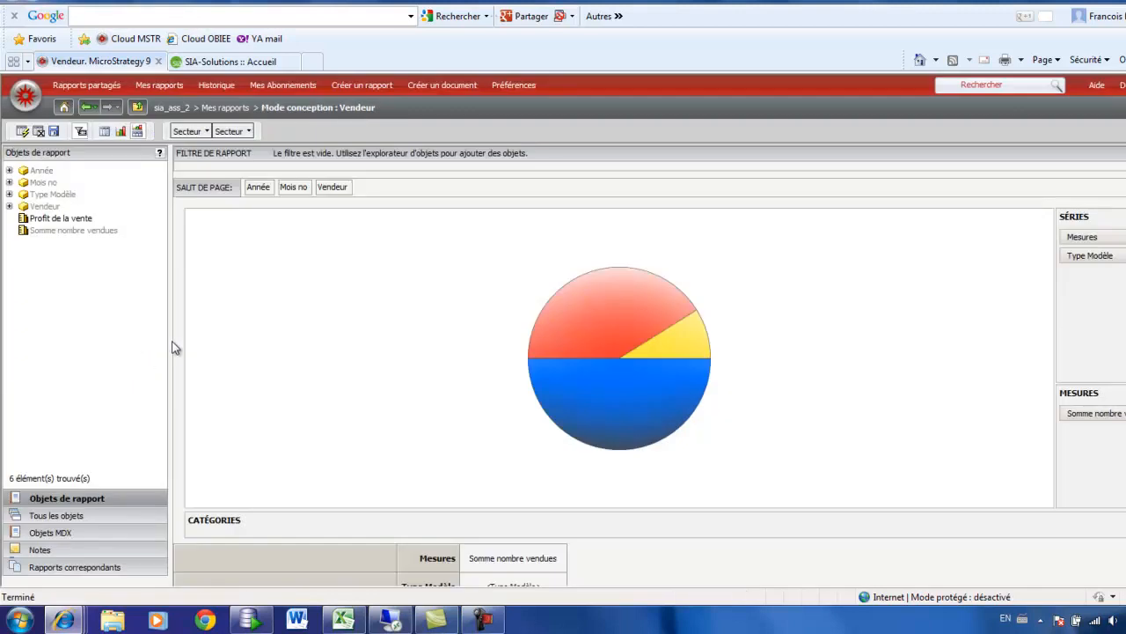
left_click_drag(69, 231, 1102, 417)
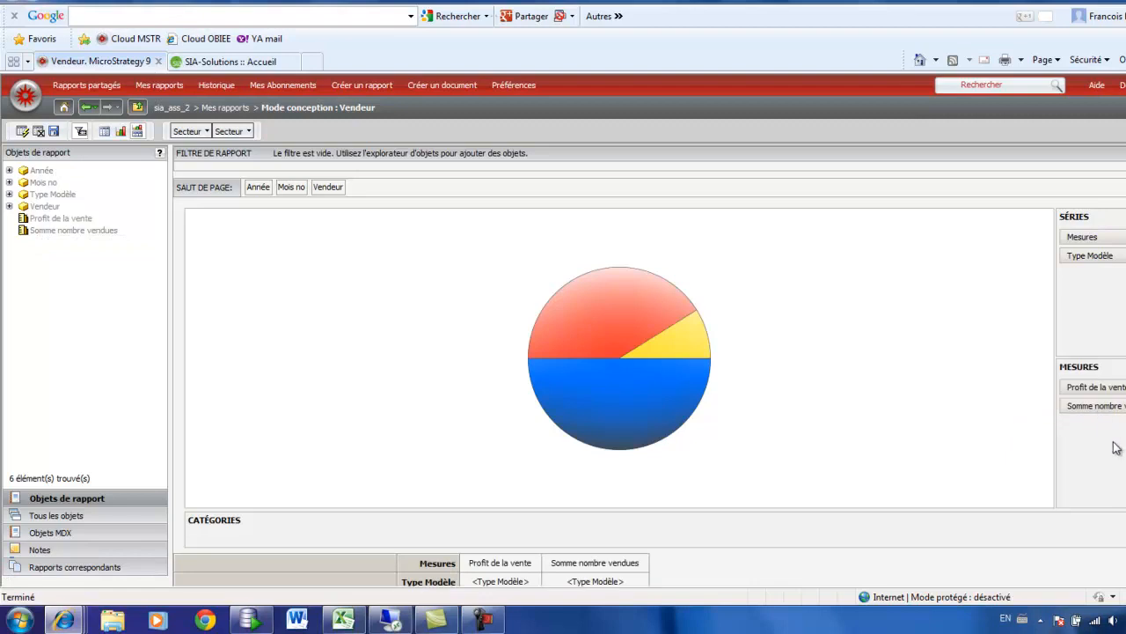
left_click(44, 133)
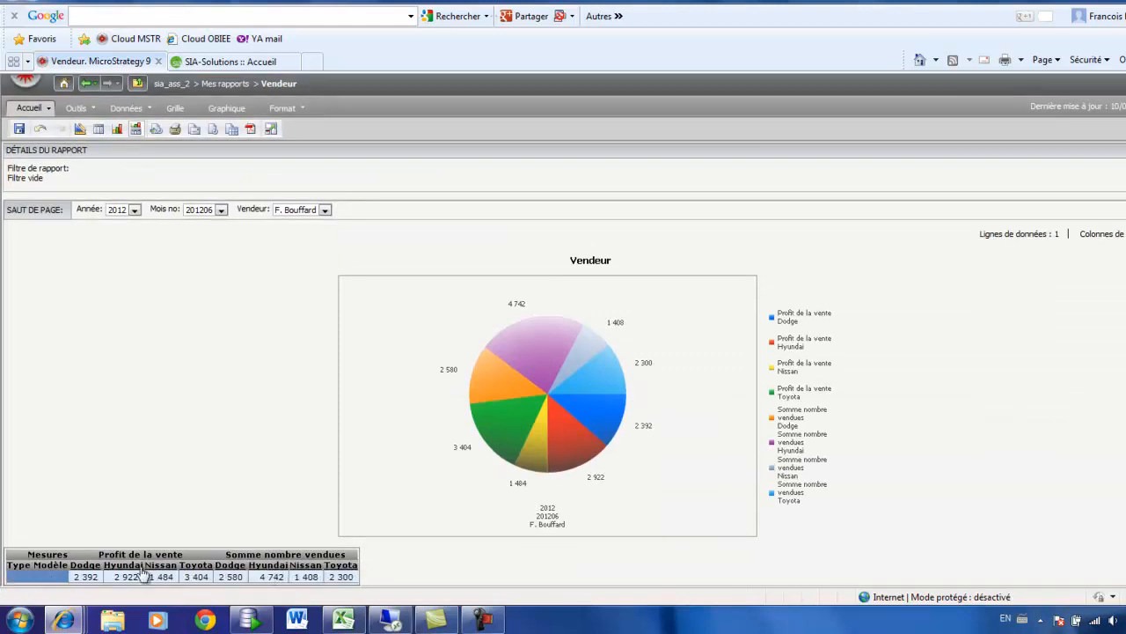
Step: Pivot the measures from the grid's columns to its rows so that each measure has its own pie by model type
left_click_drag(121, 559, 97, 515)
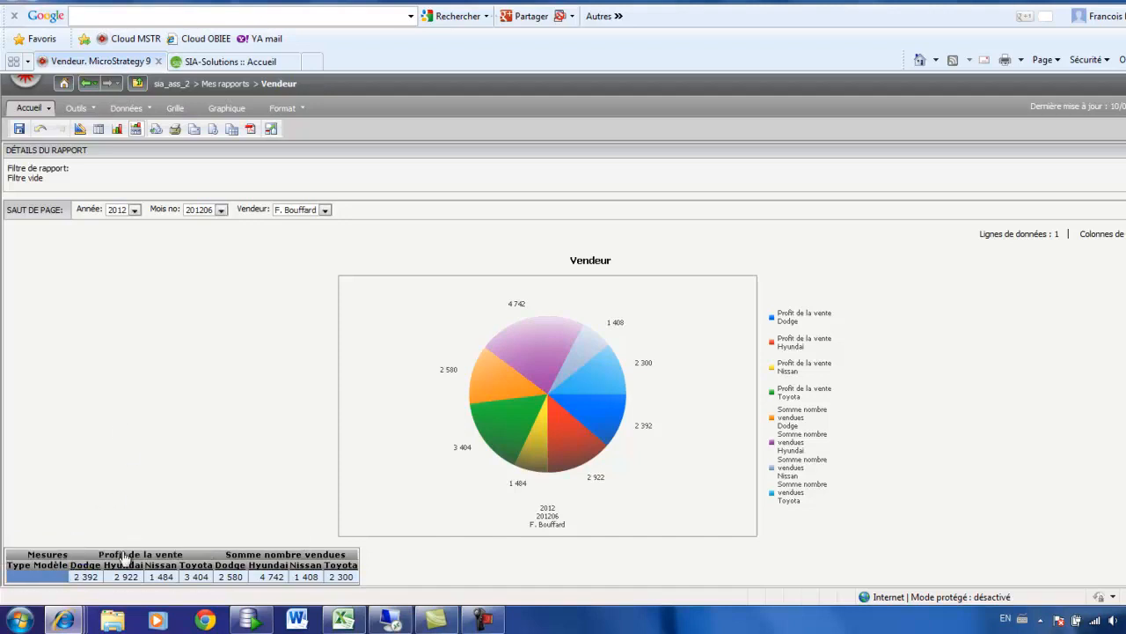
left_click_drag(124, 559, 18, 572)
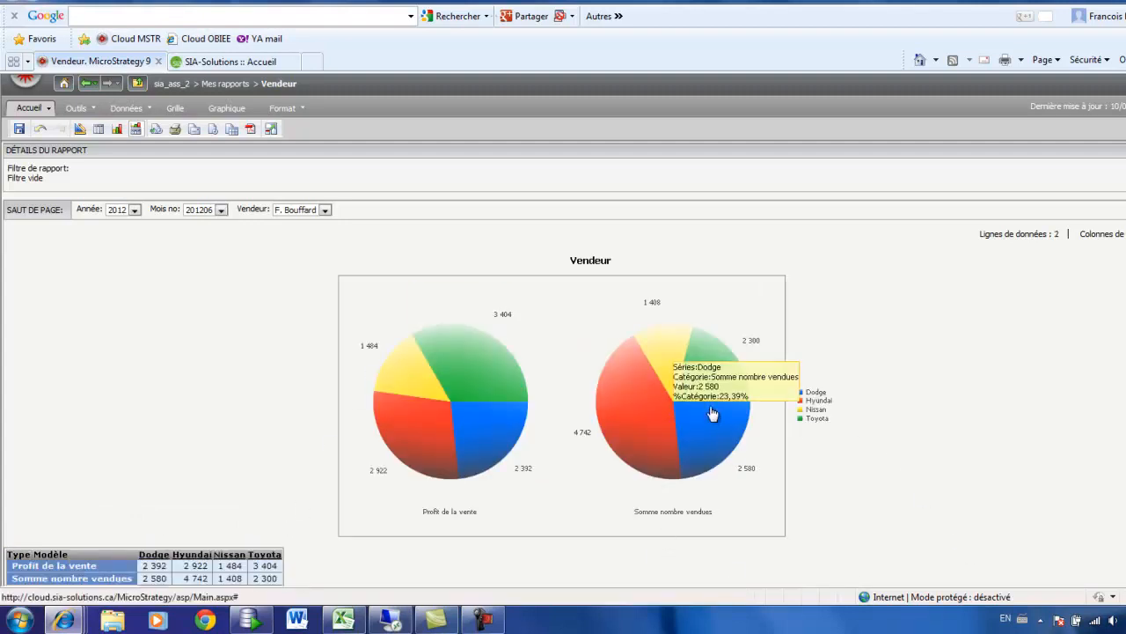
mouse_move(695, 475)
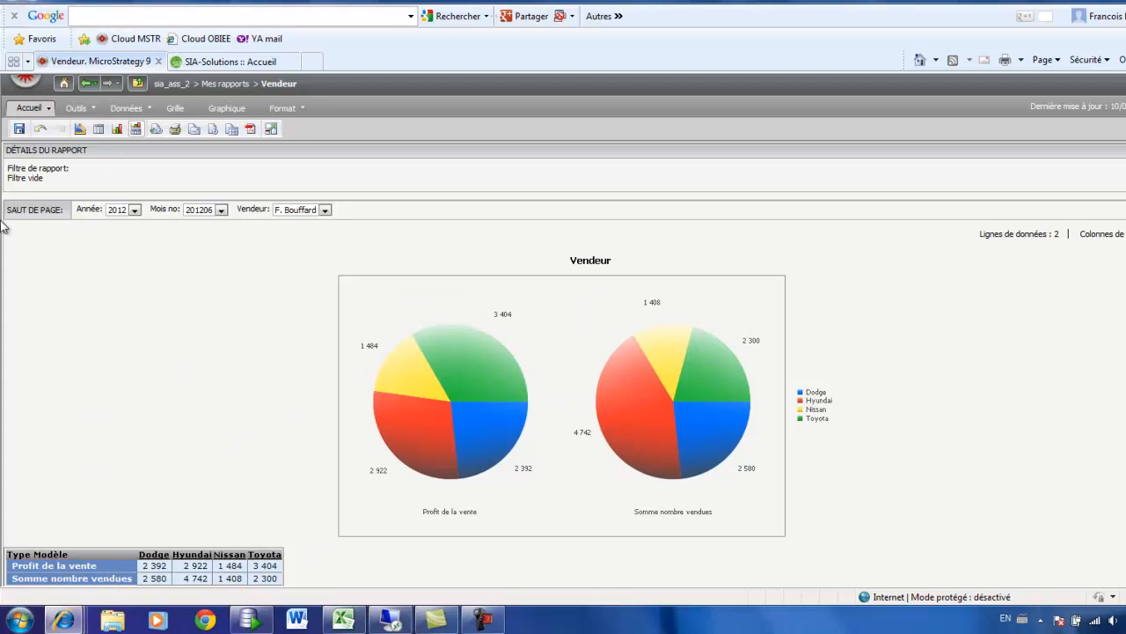
Step: Save the report in Mes rapports as "Vendeur et les types" and run the saved report
left_click(19, 129)
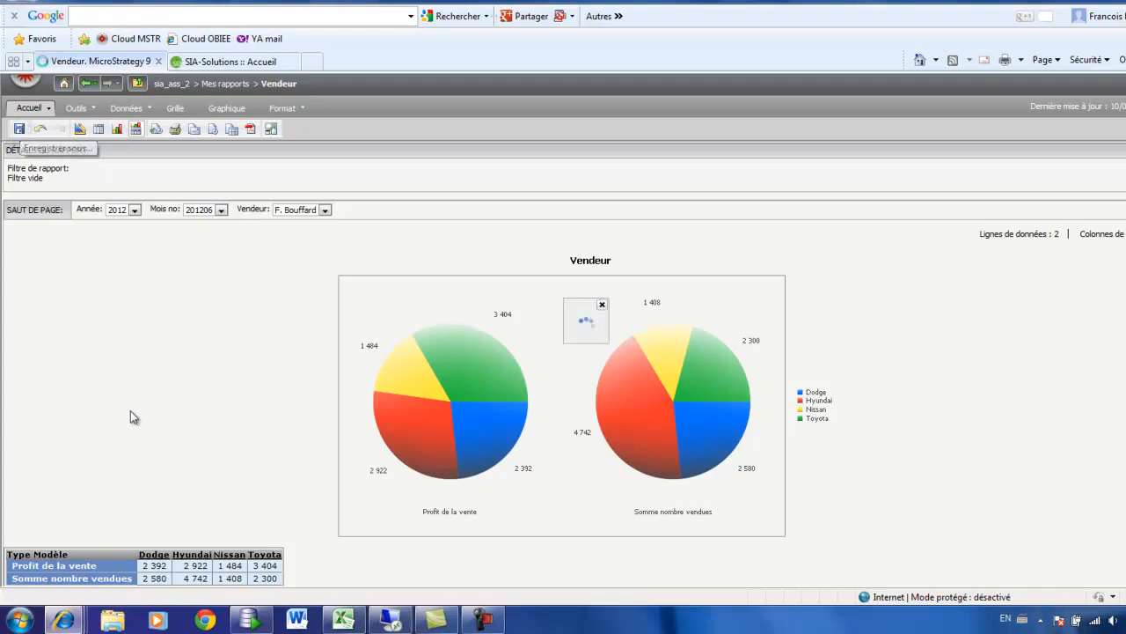
left_click(588, 353)
type("et l")
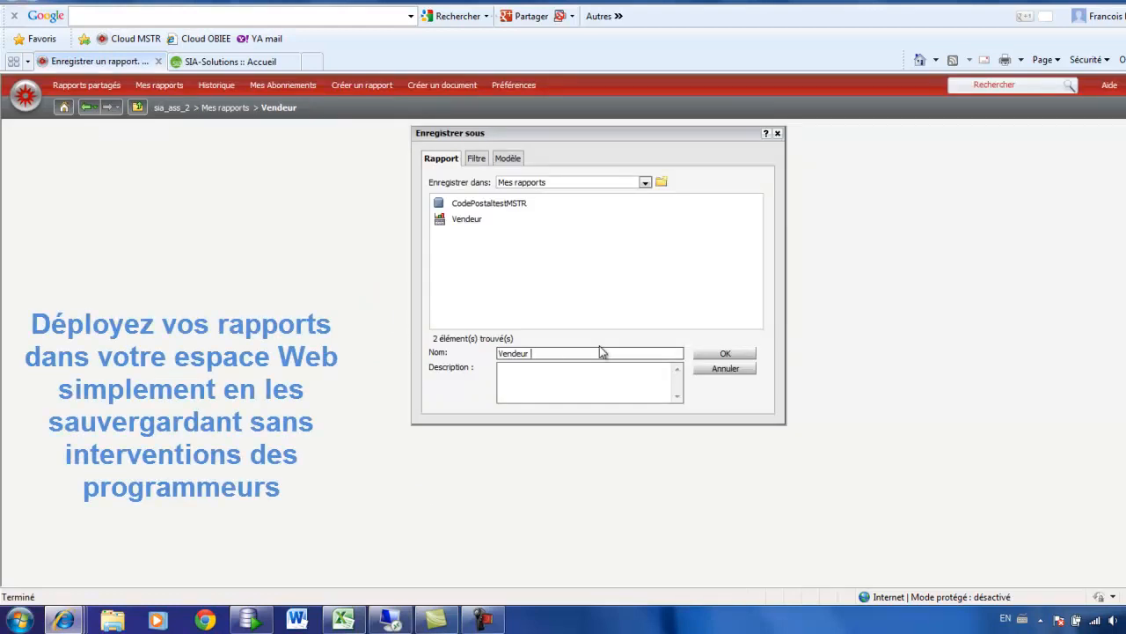
type("es types")
left_click(722, 355)
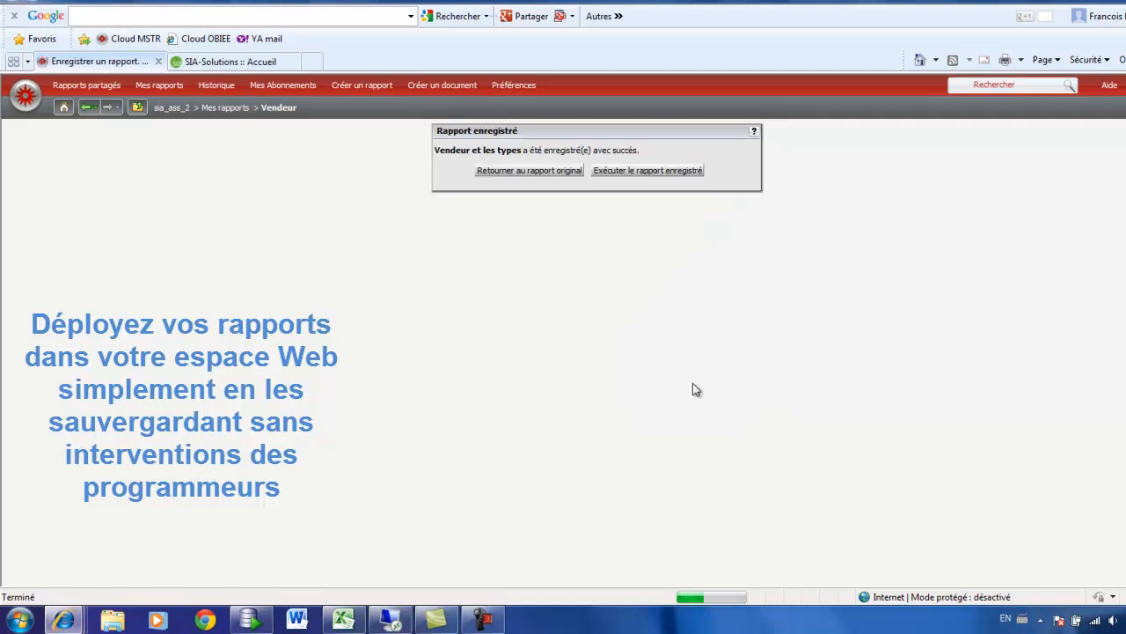
left_click(619, 171)
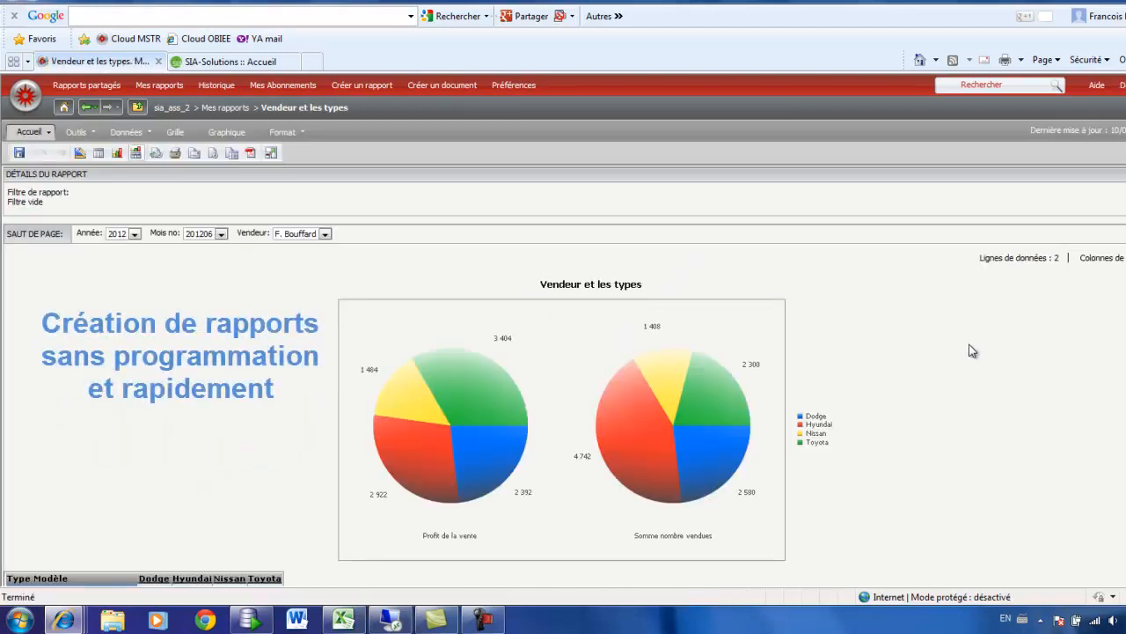
scroll(969, 351, "down", 1)
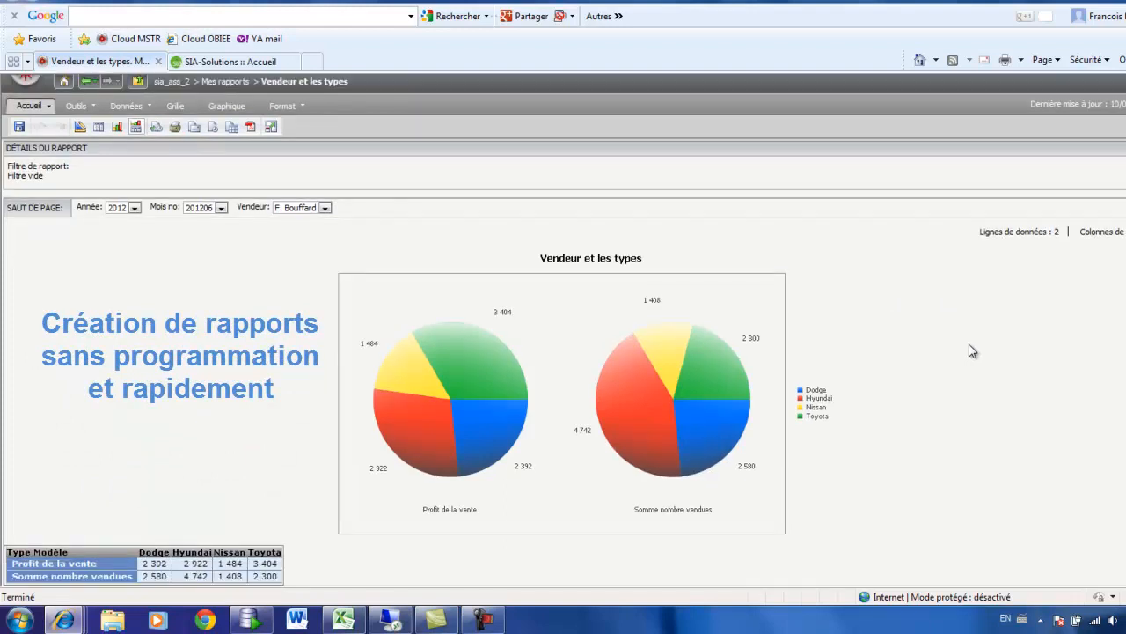